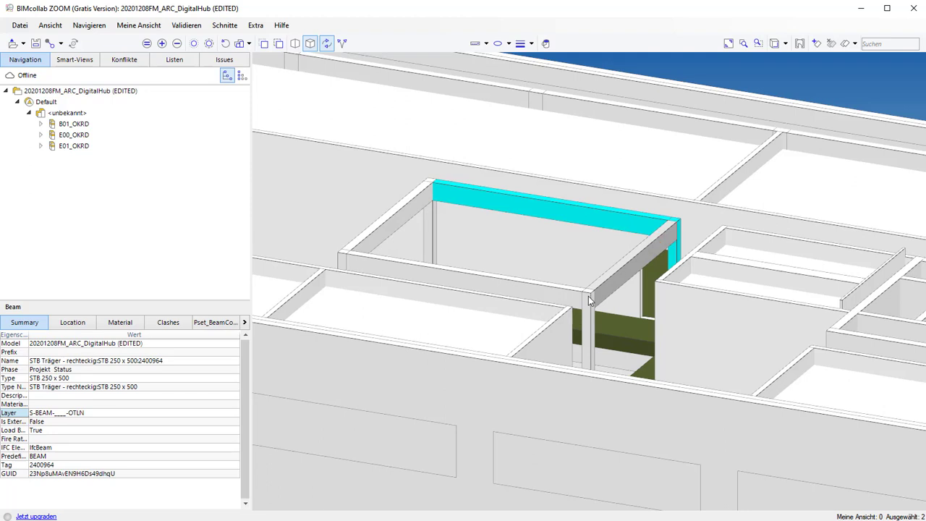
Add the remaining beams and posts of the rectangular frame to the selection.
ctrl+click(590, 298)
ctrl+click(578, 298)
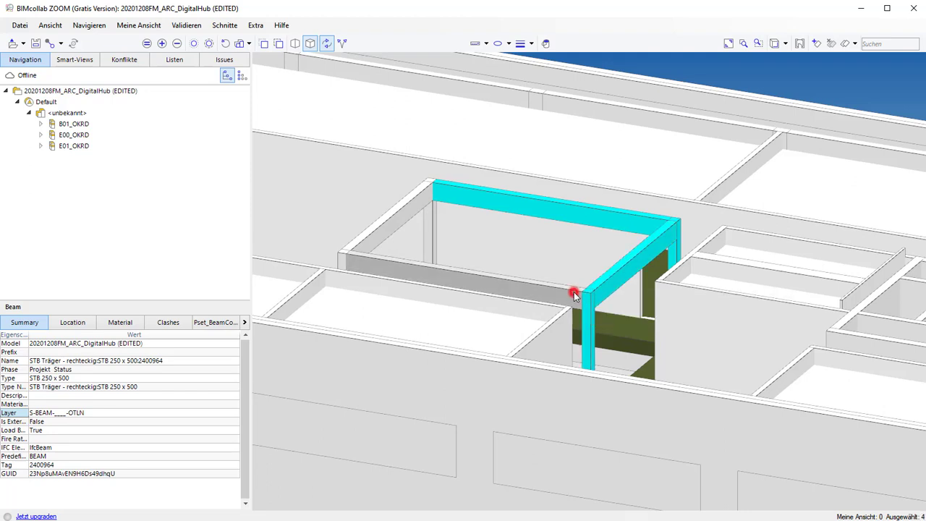
ctrl+click(362, 251)
ctrl+click(367, 248)
ctrl+click(369, 247)
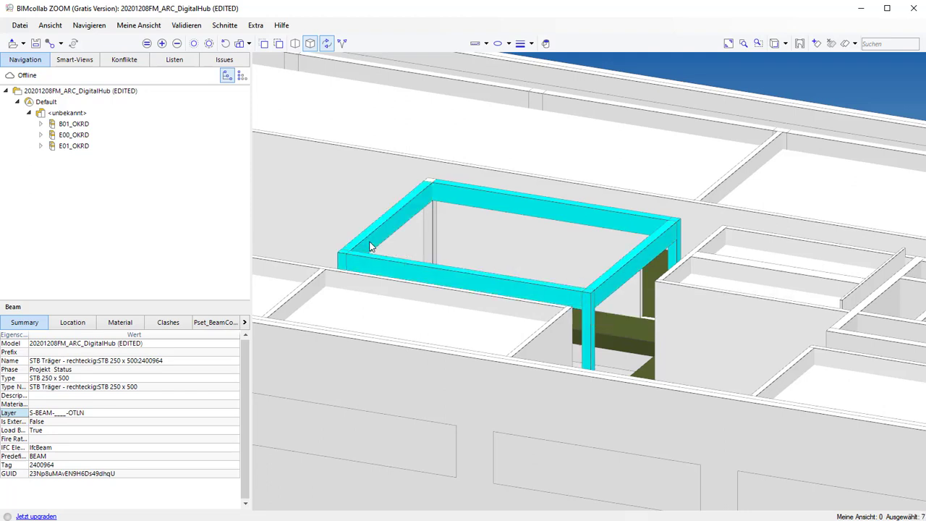
ctrl+click(430, 222)
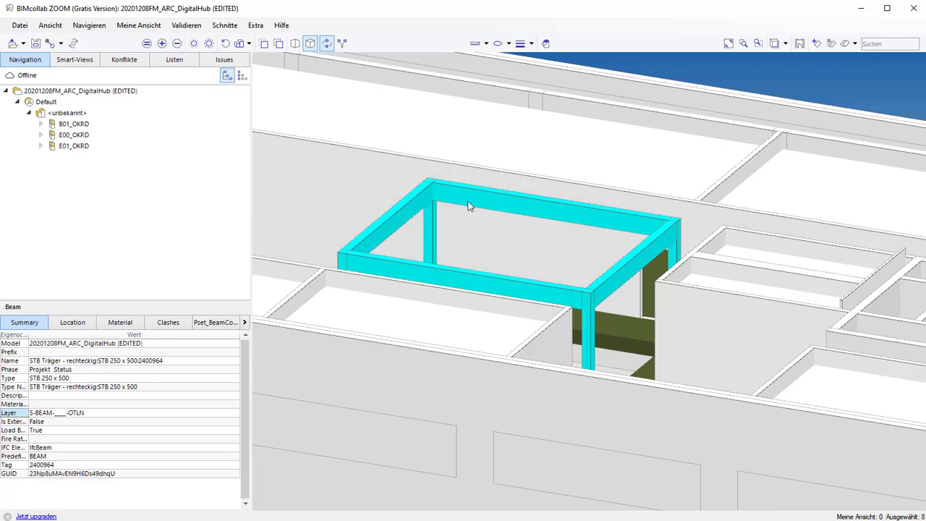
Create an issue for the selected frame titled "Pfostenanschluss" and set its type to Request.
right_click(468, 206)
click(509, 209)
text(P)
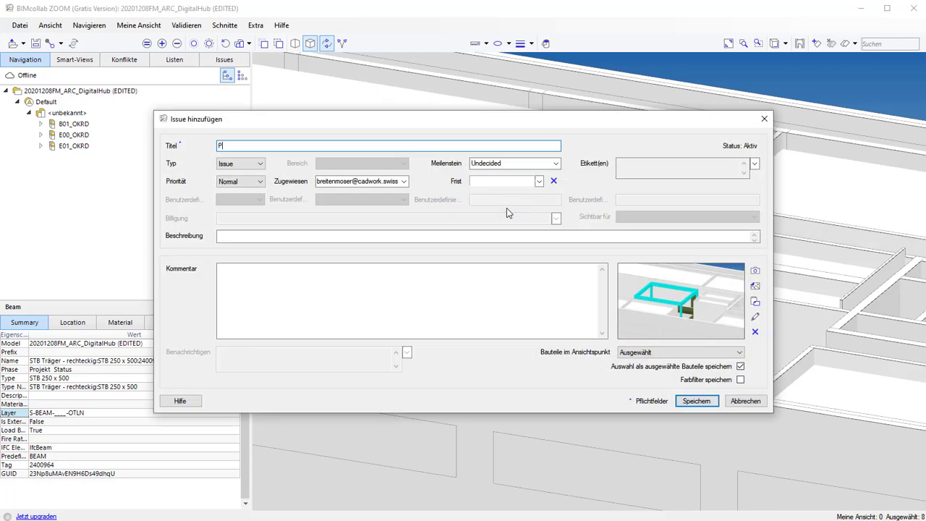
text(fostenanschluss)
click(260, 164)
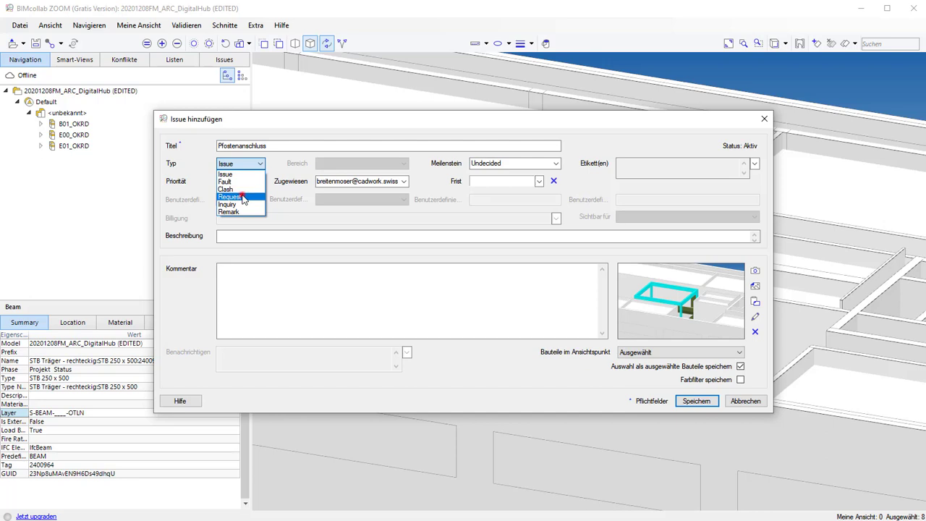
click(243, 197)
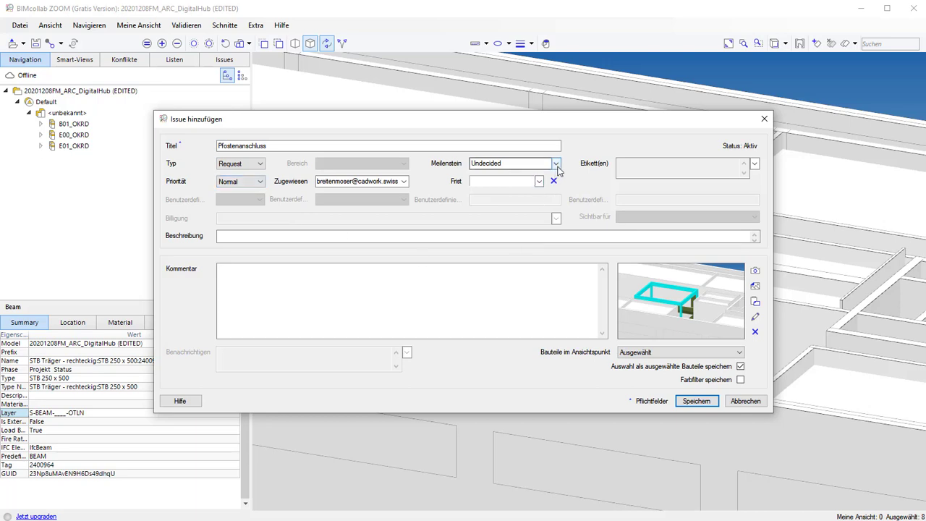
Label the issue Structure and describe it as "Vorschlag Pfostenanschluss".
click(557, 168)
click(572, 175)
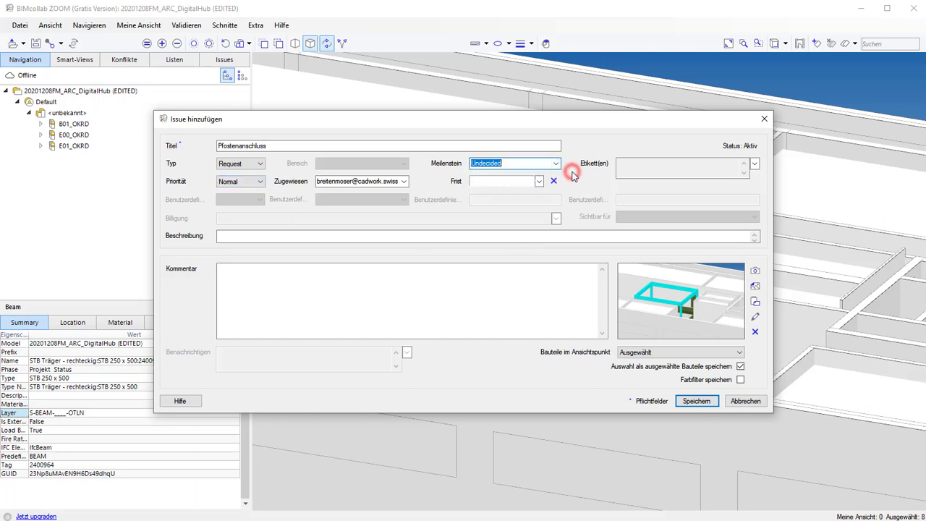
click(755, 165)
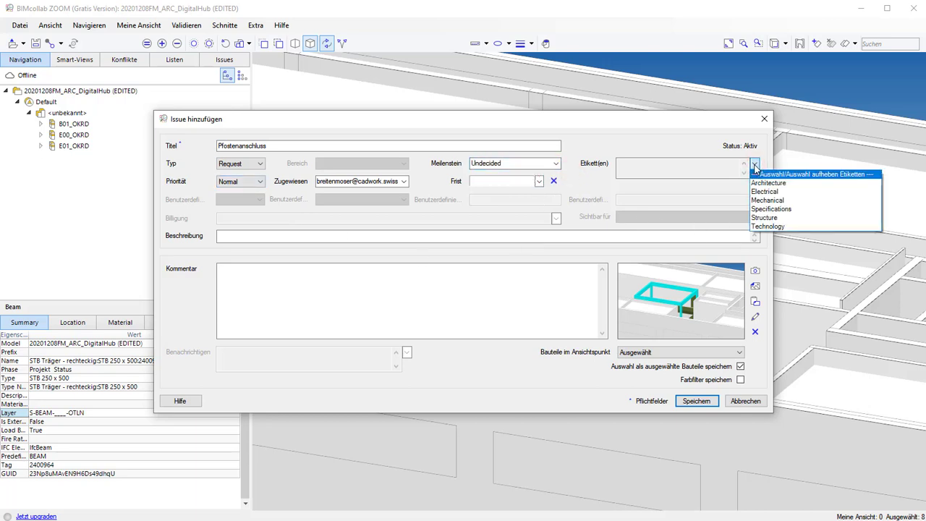
click(764, 219)
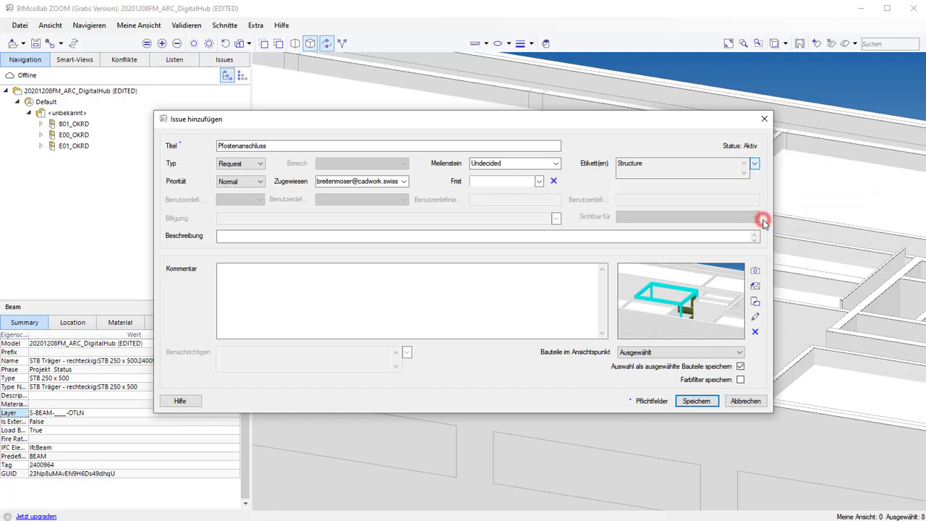
click(265, 236)
text(Vorschlag)
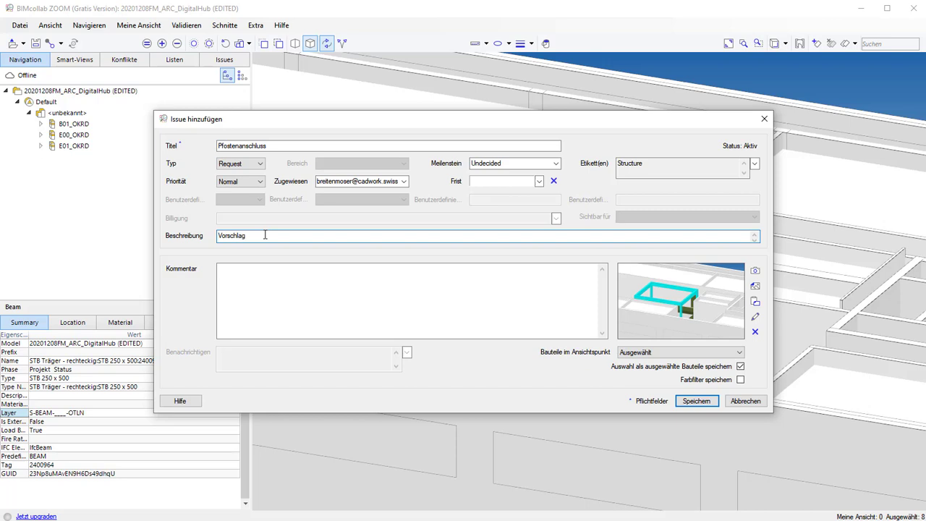
text( Pfostenanschluss)
Add a comment greeting the recipient and reading "bitte mach mir einen Vorschlag des Anschlusses zwischen Pfosten und Balken.", and save the issue.
click(276, 284)
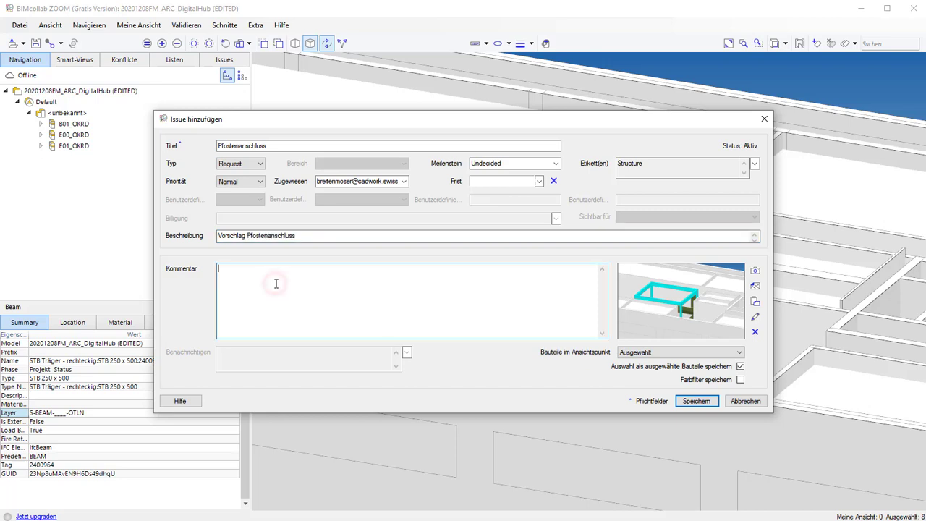
text(Hallo Hans,)
key(Return)
text(bitte mach mir einen Vorschlag des Anschlusses zwischen Pfosten und Balken.)
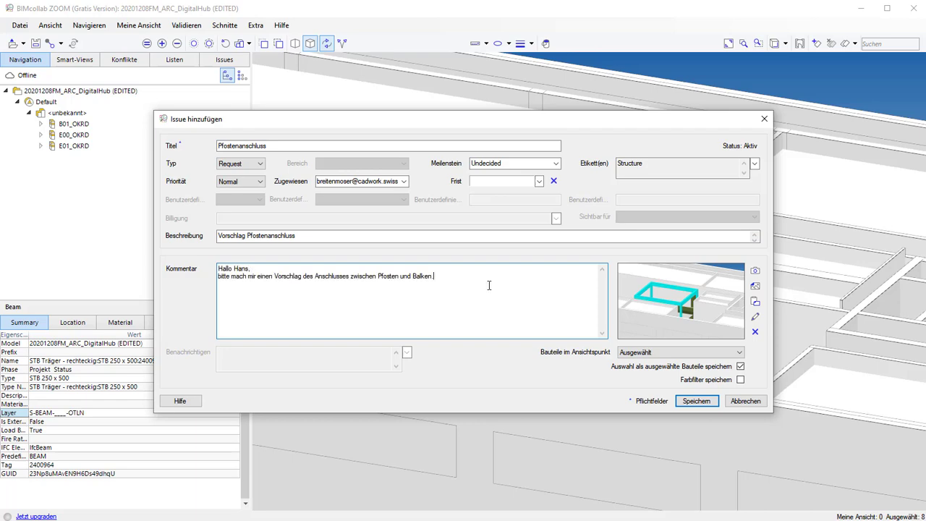
click(694, 401)
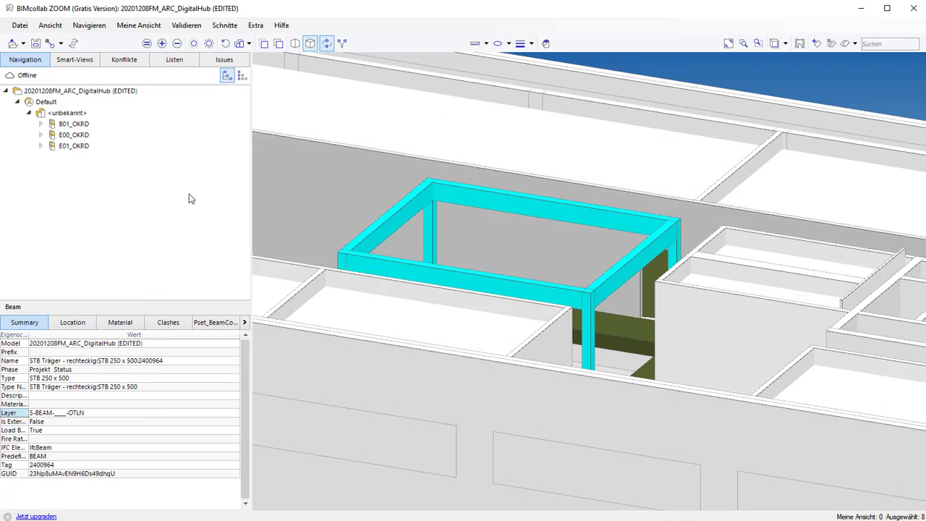
Export the Pfostenanschluss issue as a BCF 2.1 file named Anfrage_14.04.2021.
click(221, 63)
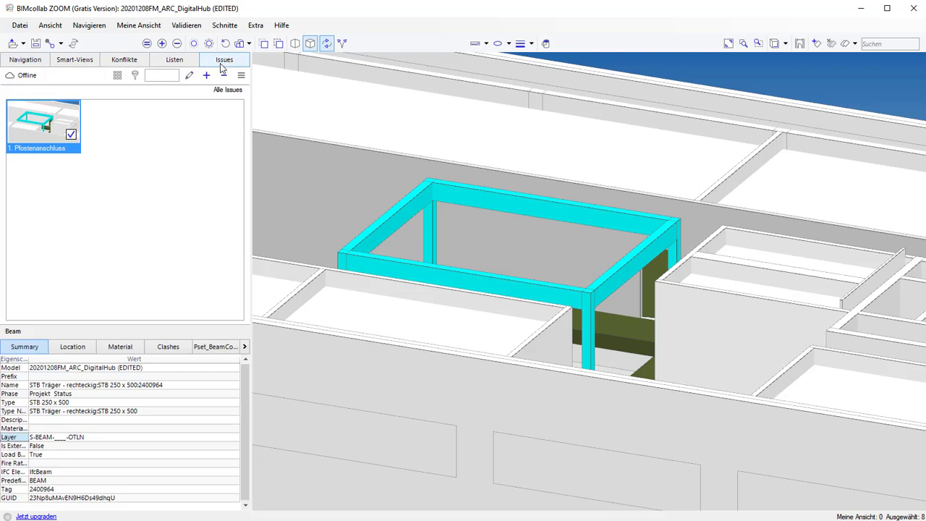
click(241, 76)
click(292, 133)
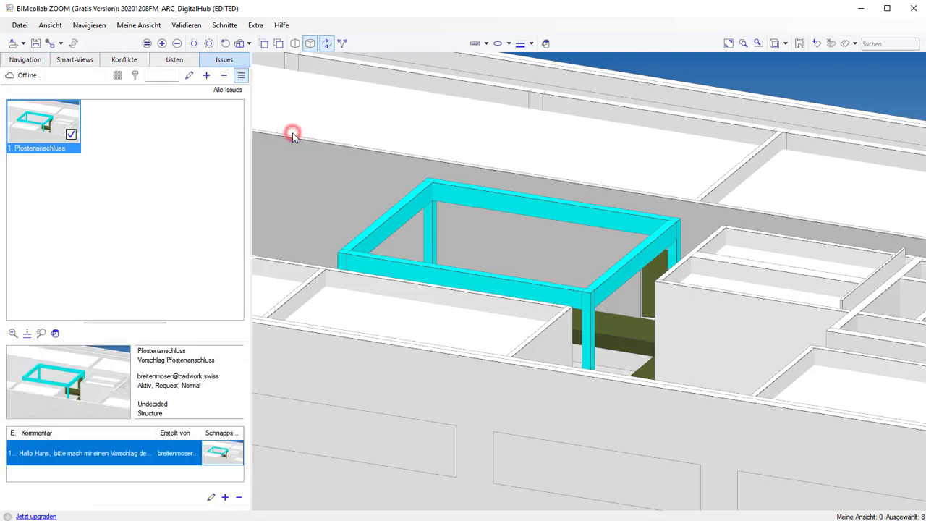
text(An)
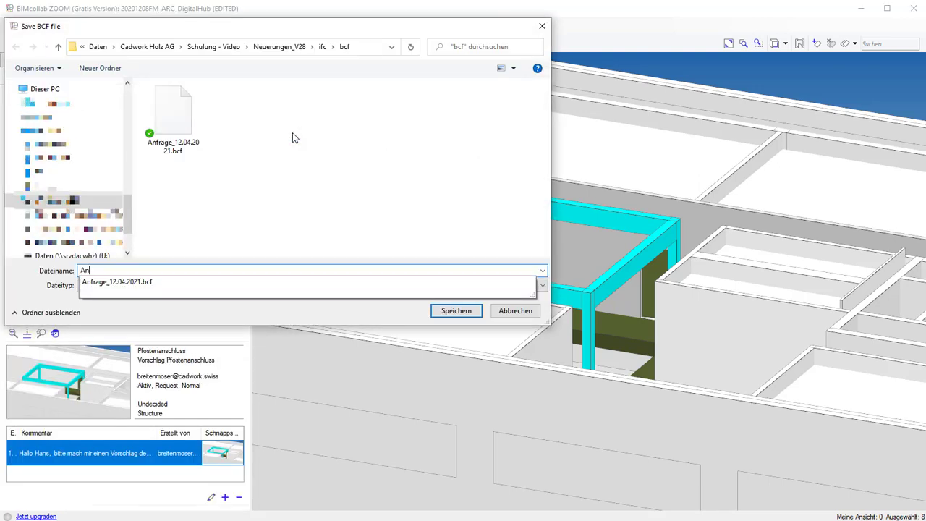
text(frage_14.04.2021)
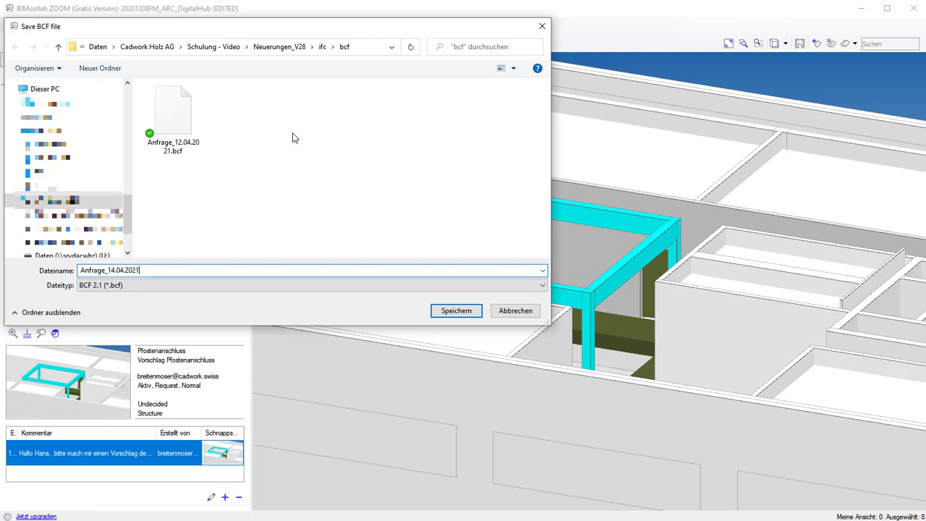
key(Return)
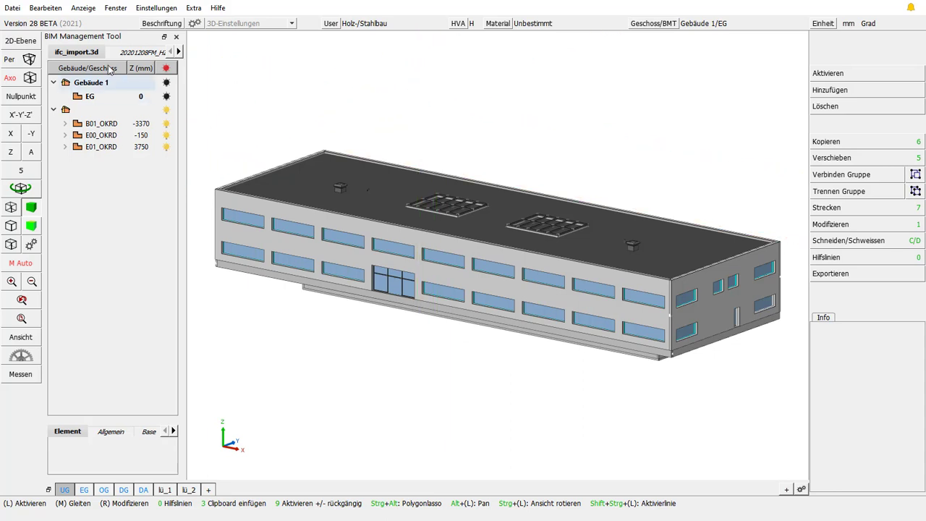
Switch to cadwork, import Anfrage_14.04.2021.bcf into the BCF Manager and open the Pfostenanschluss topic.
click(115, 10)
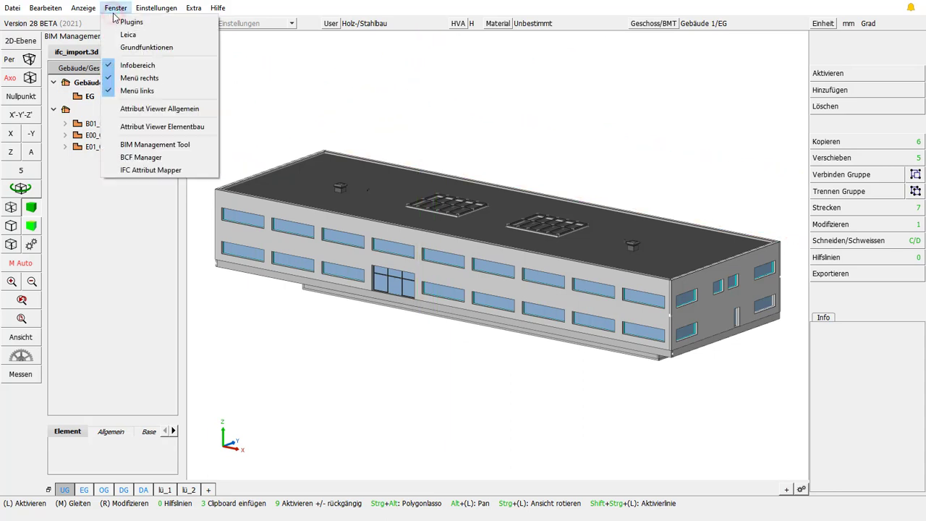
click(150, 158)
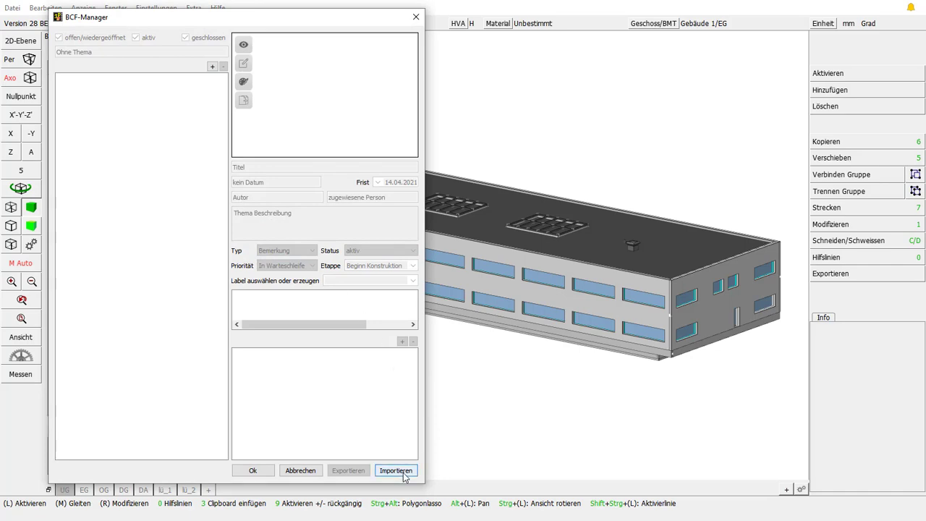
click(402, 470)
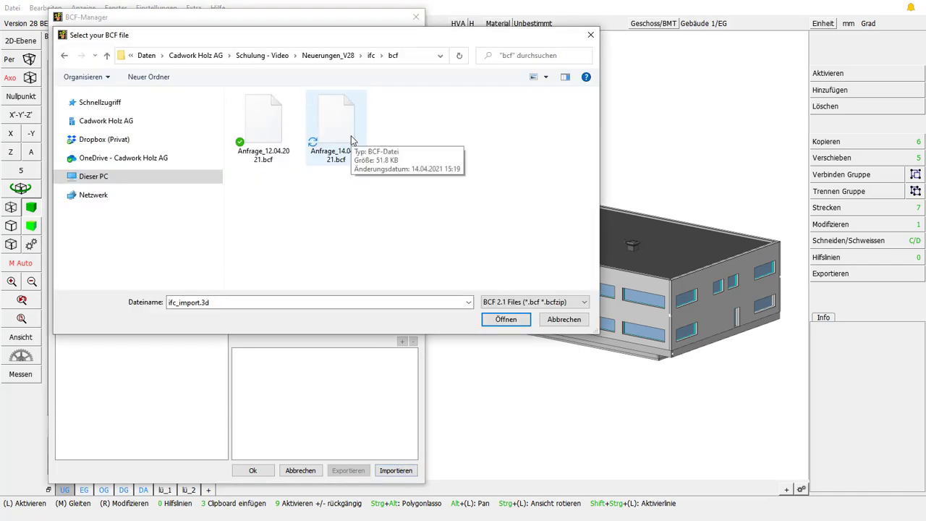
double_click(340, 130)
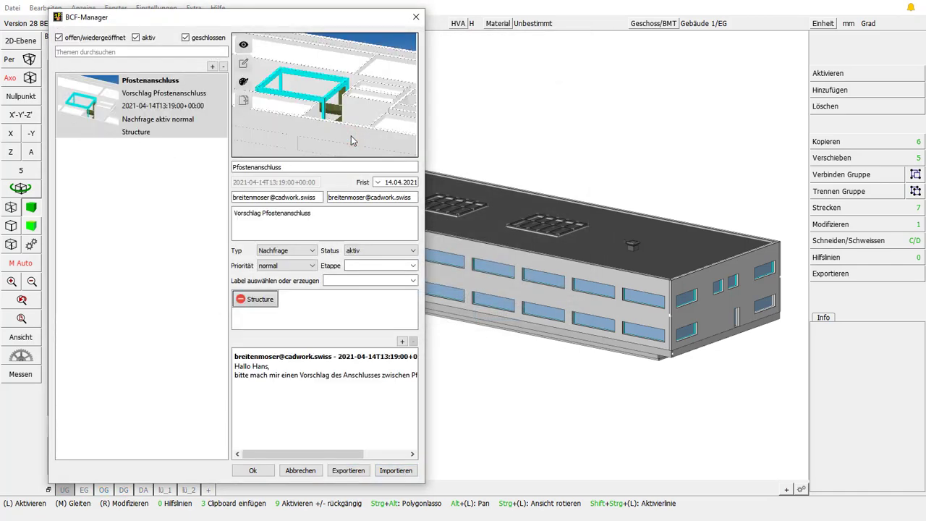
click(94, 115)
double_click(94, 115)
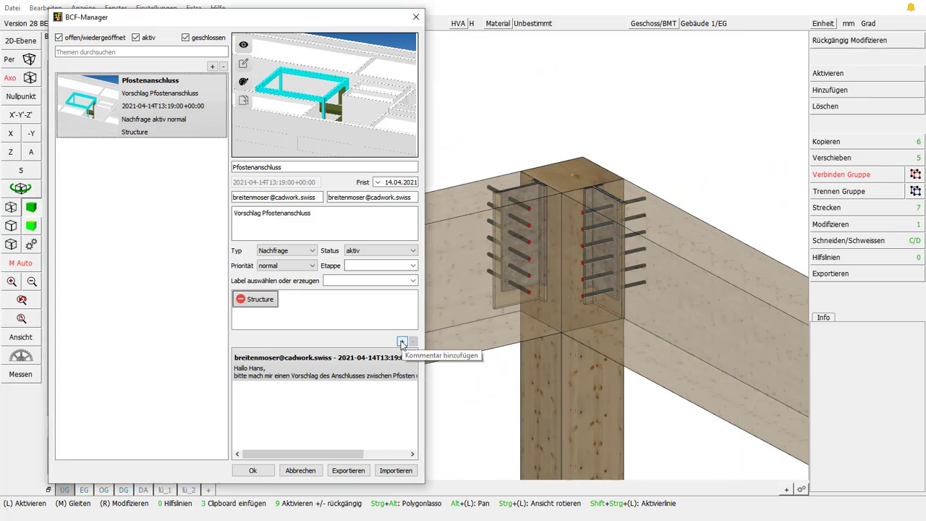
Write a new comment with the author's name, a greeting and the text "wie wäres mit einem Stegträger? (von unten nicht sichtbar)".
click(403, 342)
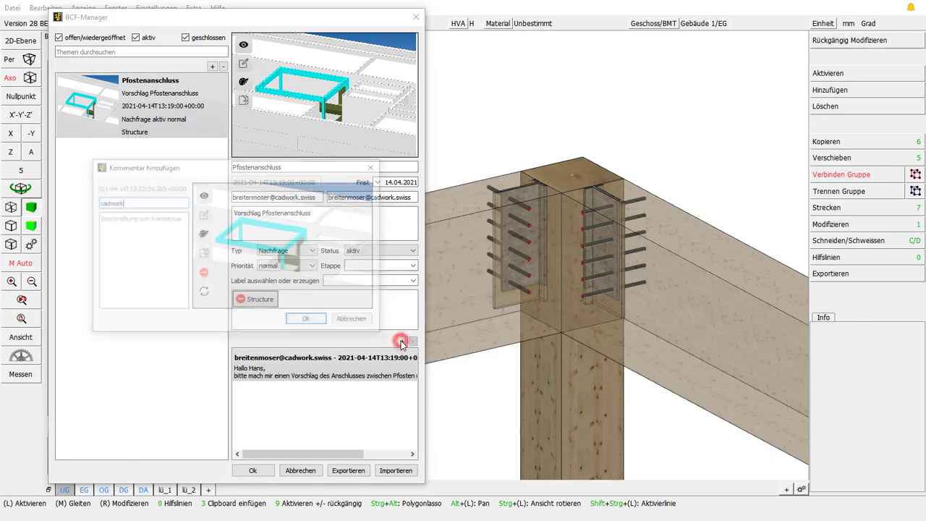
key(ctrl+a)
text(pascal)
click(142, 236)
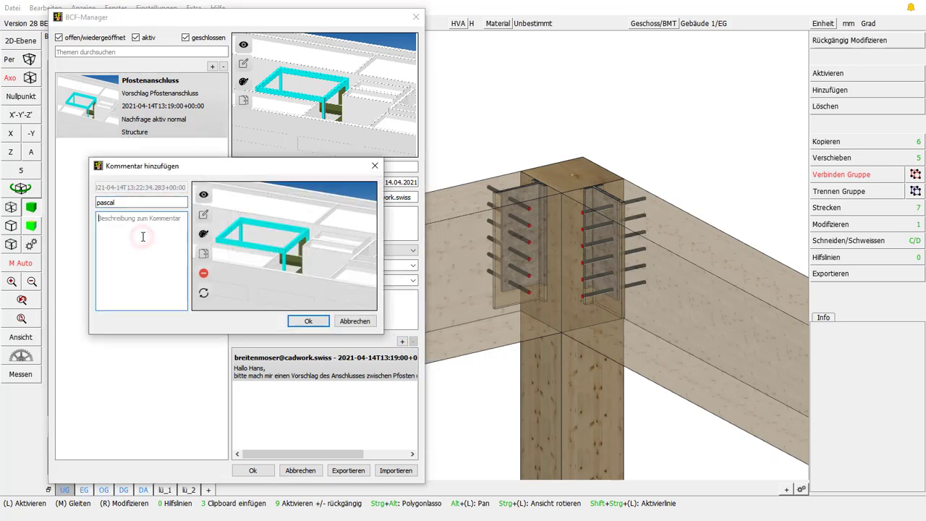
text(Hallo Beat)
text(, )
text(wie wäres mit einem Stegträger? (von unten nicht sichtbar))
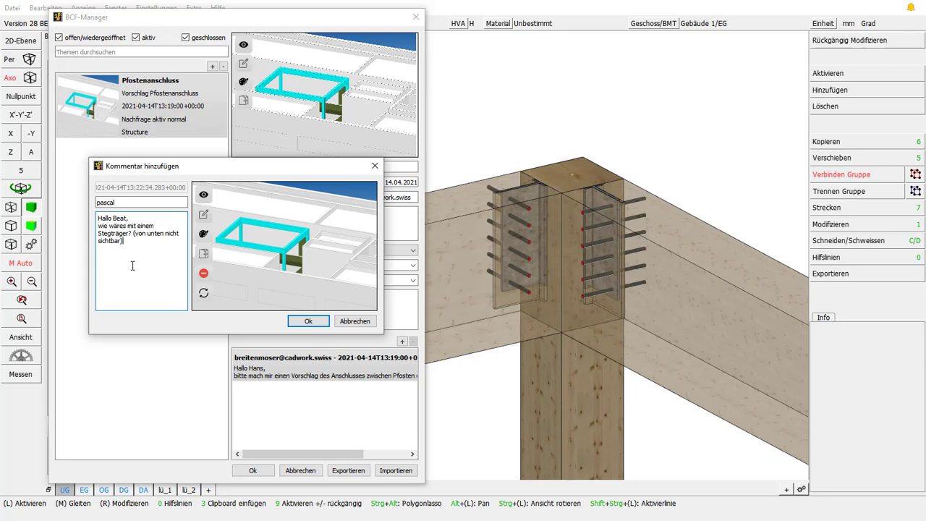
Attach the current view of the timber joint to the comment, save it and widen the BCF Manager.
click(207, 217)
click(311, 321)
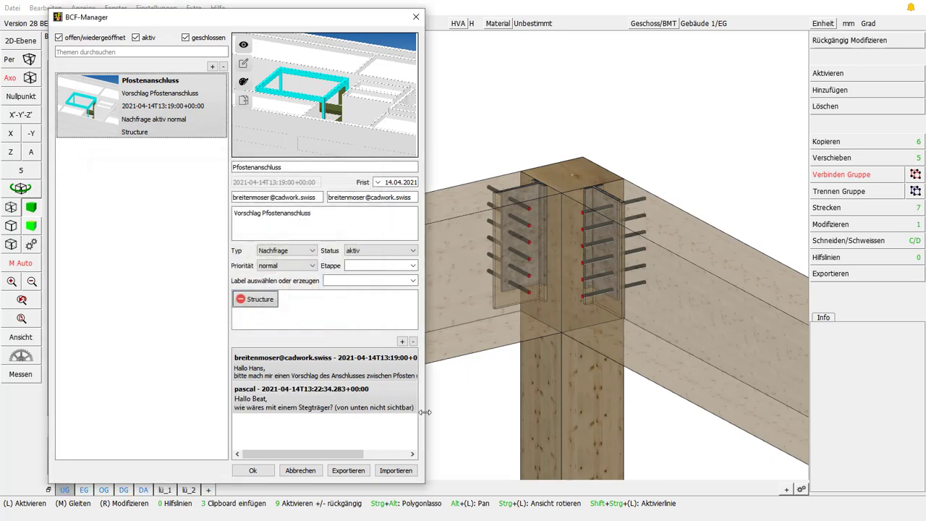
drag(424, 412, 498, 416)
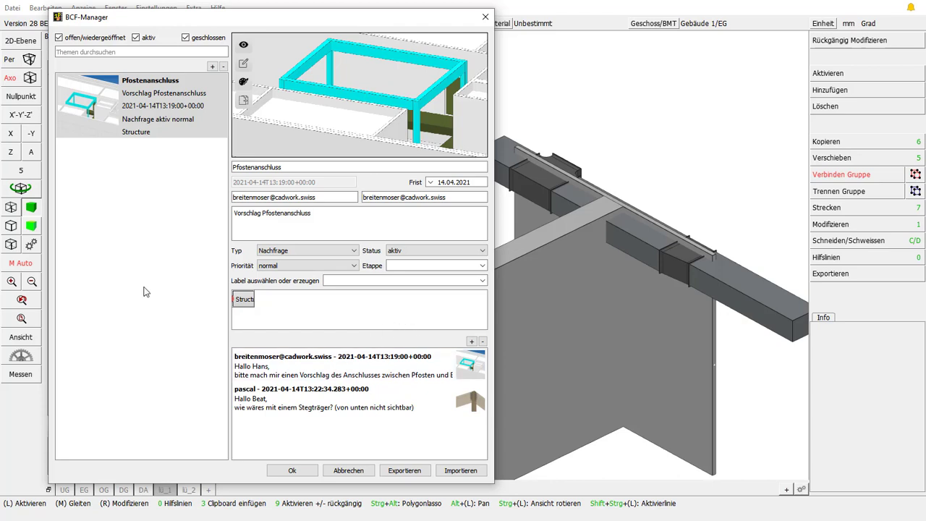
Add a topic titled "Kollission" with the author's name and the description "Hier kollidiert die Lüftung mit der IW.".
click(212, 66)
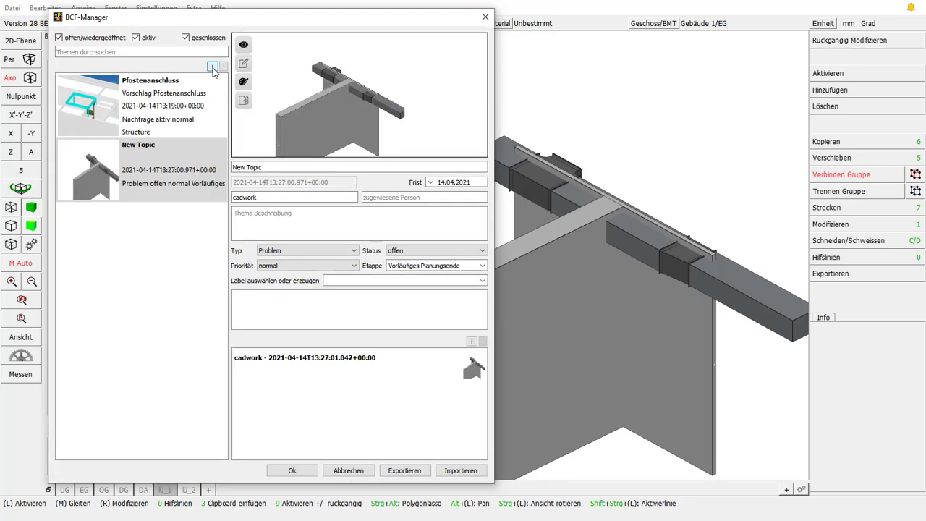
drag(263, 167, 229, 167)
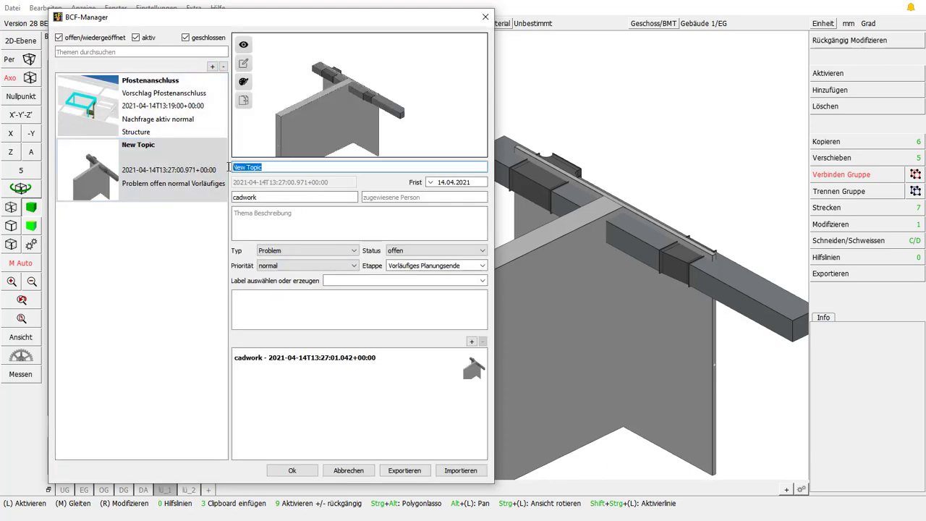
text(Kollission)
click(283, 217)
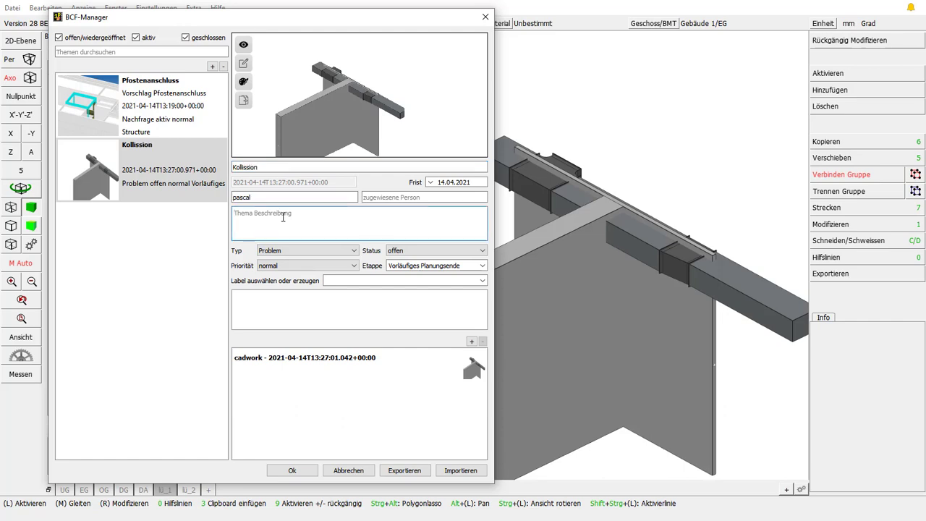
text(Hier kollidiert die Lüftung mit der IW.)
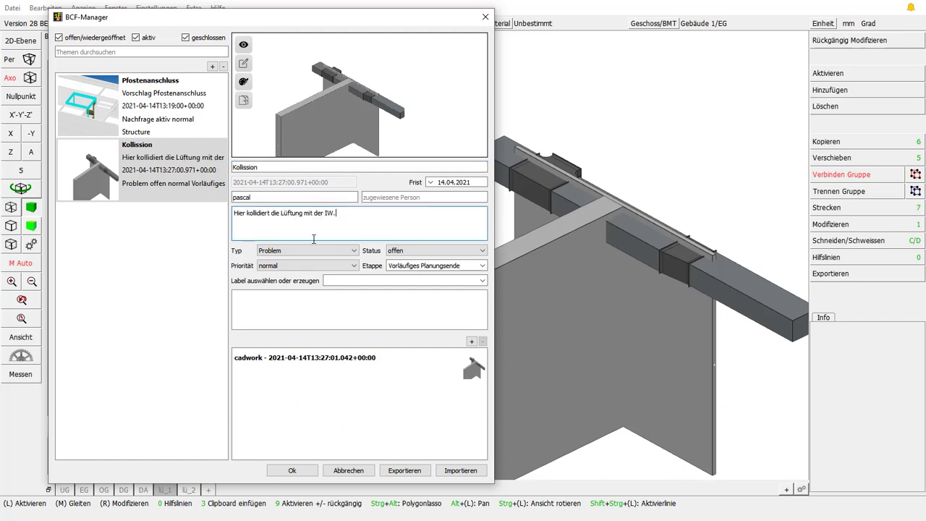
Assign the label Mechanical to the Kollission topic.
click(482, 281)
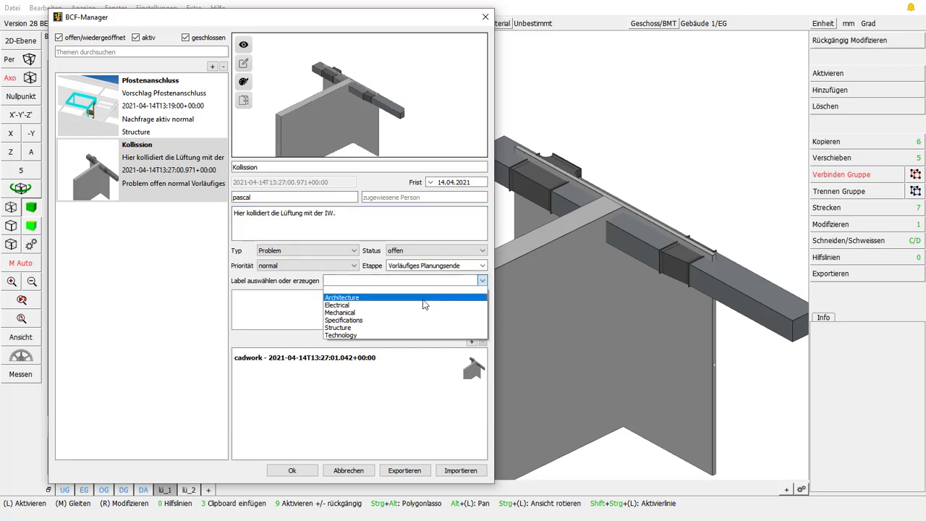
click(347, 313)
click(244, 44)
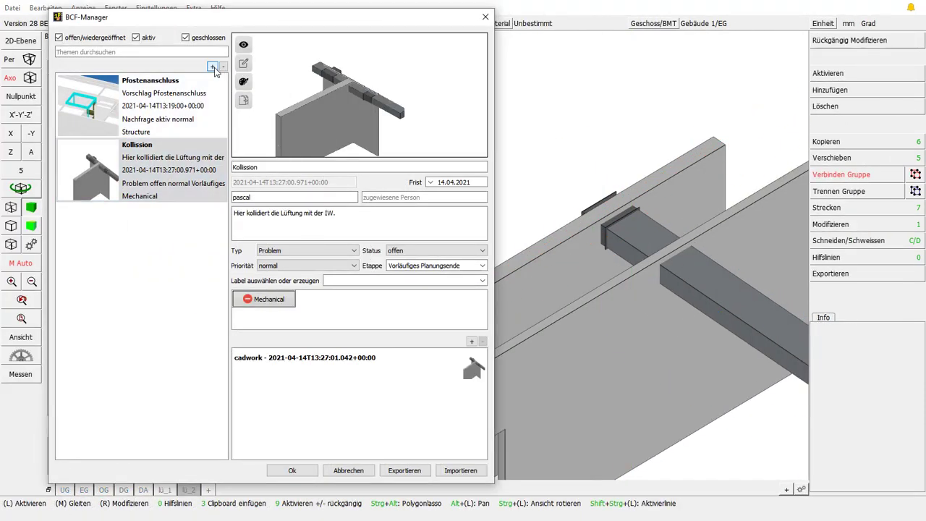
Add a topic titled "Durchbruch" with the author's name and the description "Bitte Durchbrüche definieren".
click(212, 66)
drag(275, 168, 220, 167)
text(Durchbruch)
click(243, 223)
text(Bitte Durchbrüche definieren)
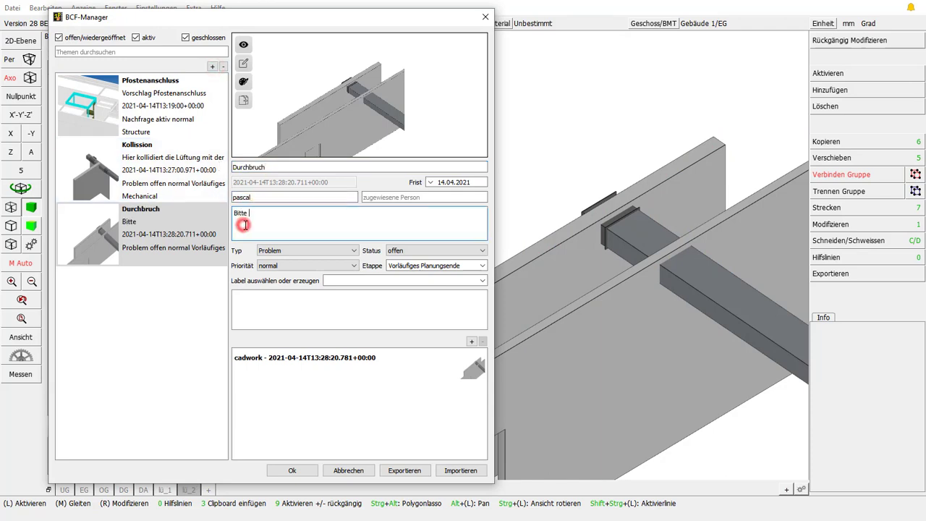
Assign the label Mechanical to the Durchbruch topic.
click(481, 281)
click(351, 302)
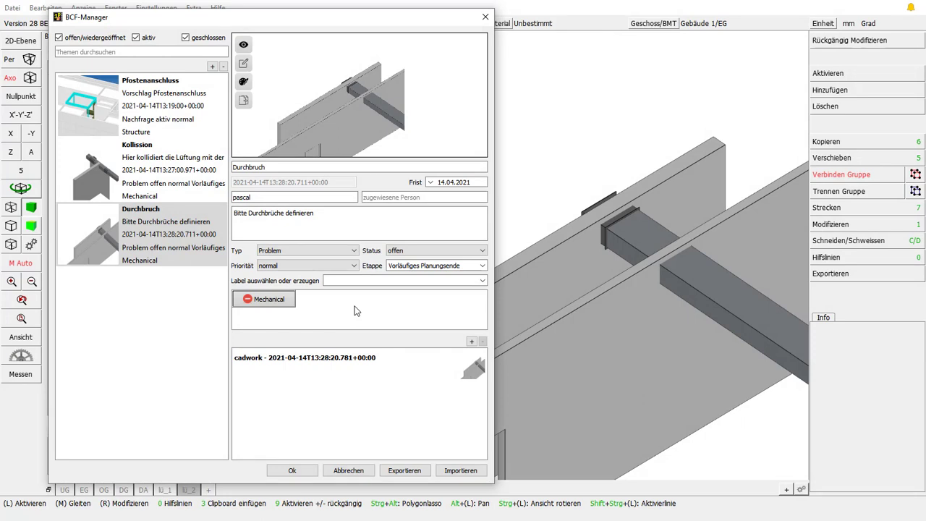
Set the status of the Pfostenanschluss topic to geschlossen and filter closed topics out of the topic list.
click(164, 117)
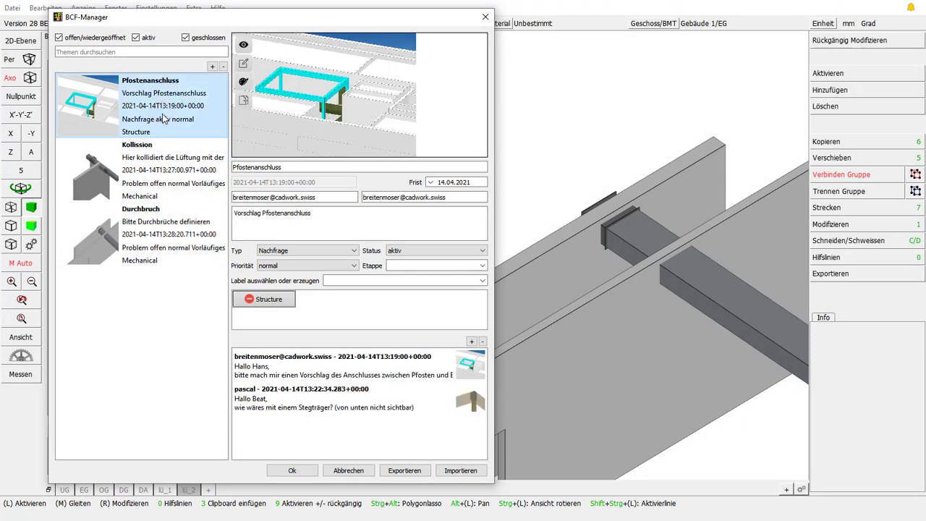
click(455, 251)
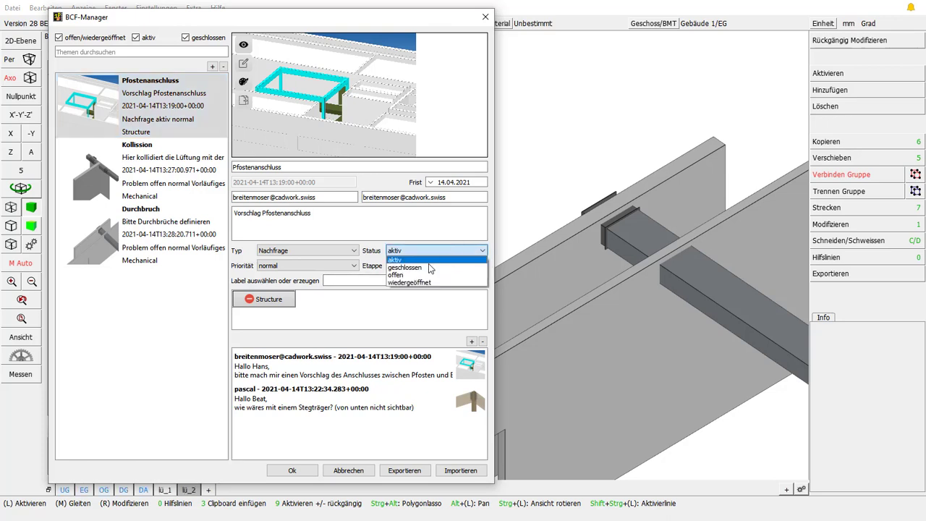
click(416, 268)
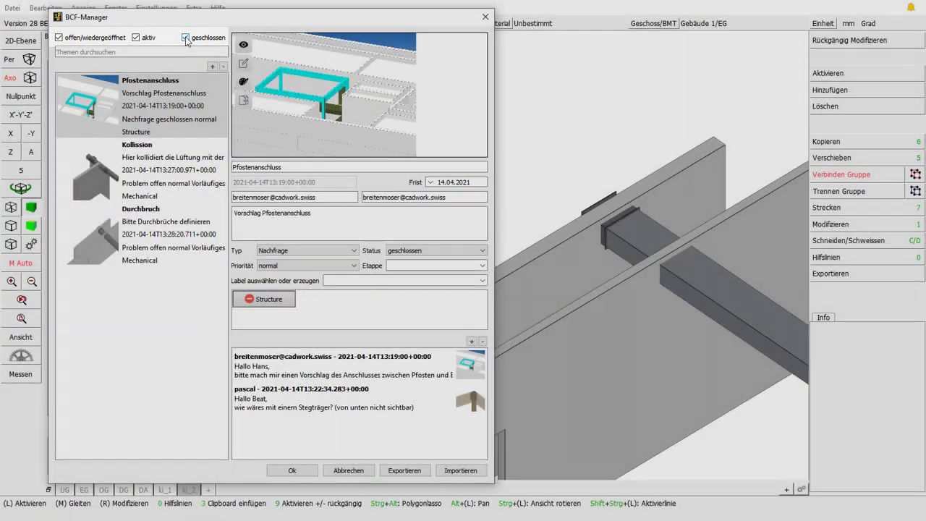
click(186, 38)
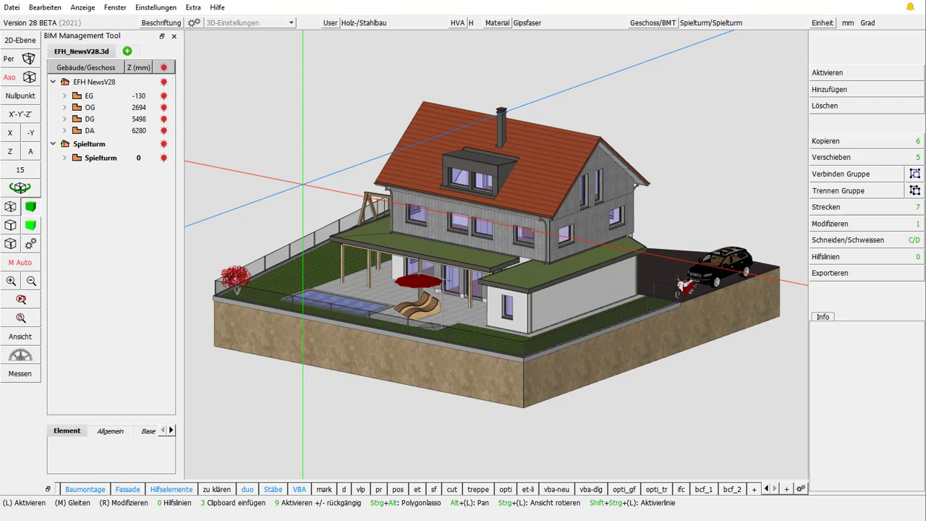
Display the saved view bcf_1 of the dormer in the EFH_NewsV28 model and open the BCF Manager.
click(703, 489)
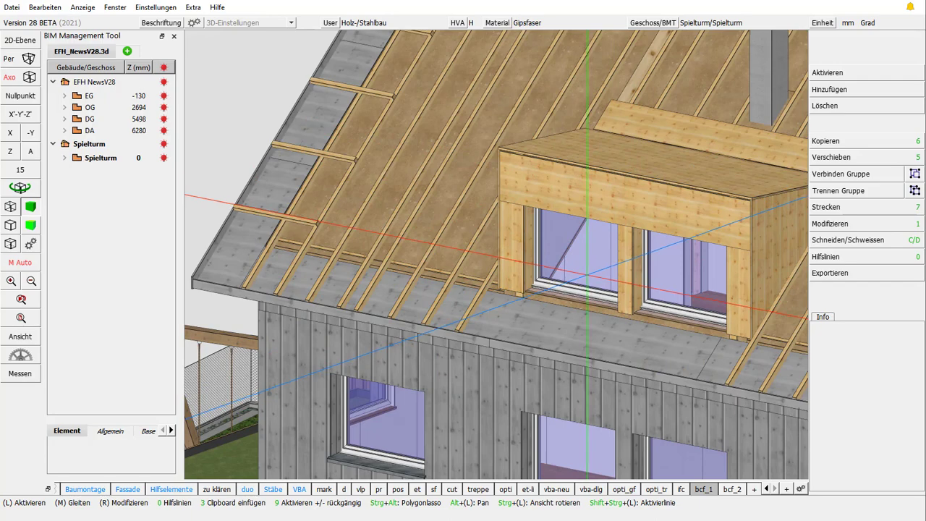
click(115, 7)
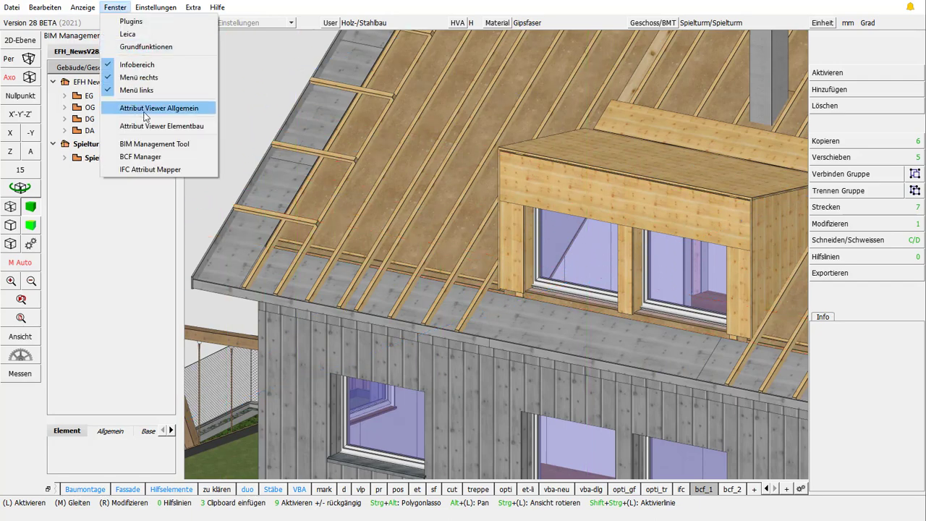
click(142, 156)
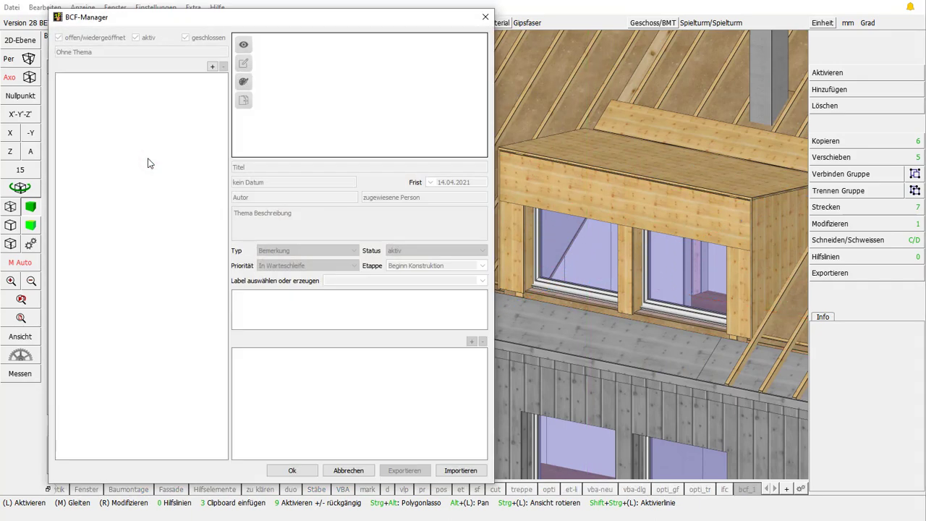
Add a topic titled "Vordach" with the author's name, the description "Lass uns mal noch über das Vordach sprechen!" and the label Structure.
click(212, 66)
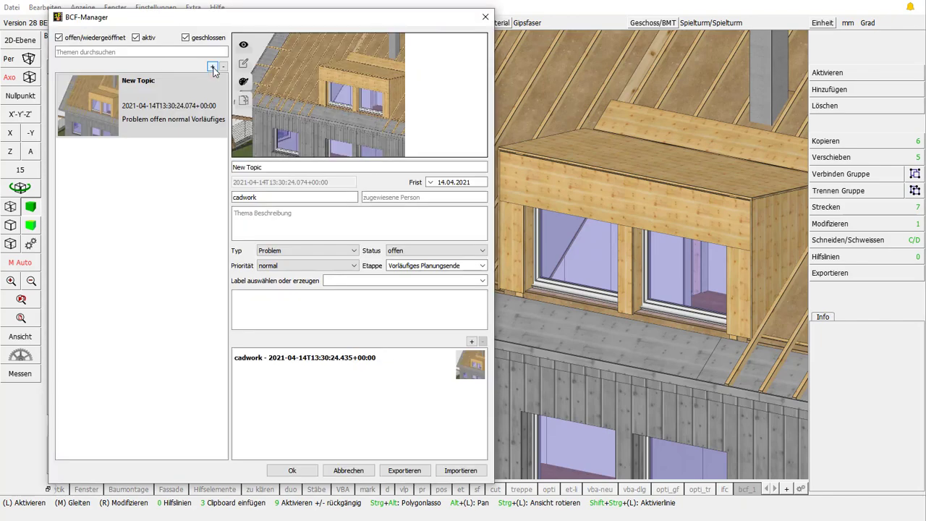
drag(260, 167, 196, 155)
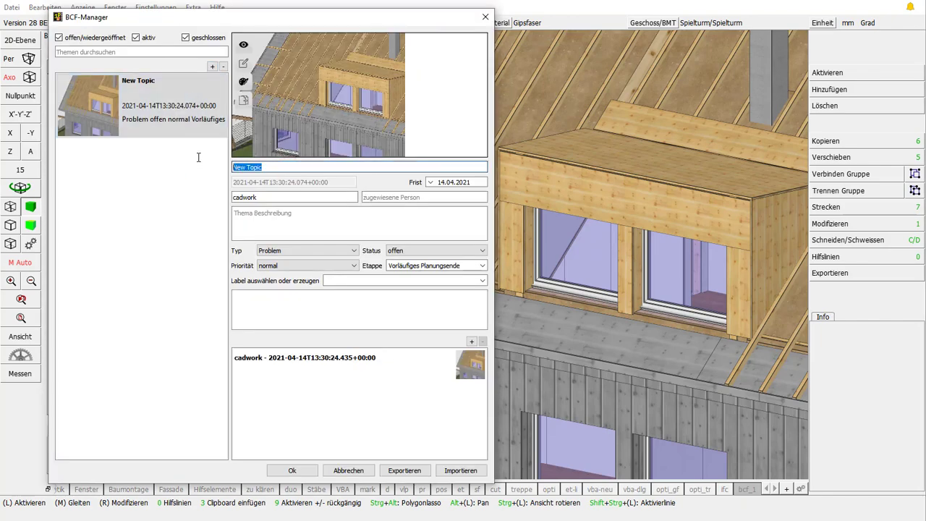
text(Vordach)
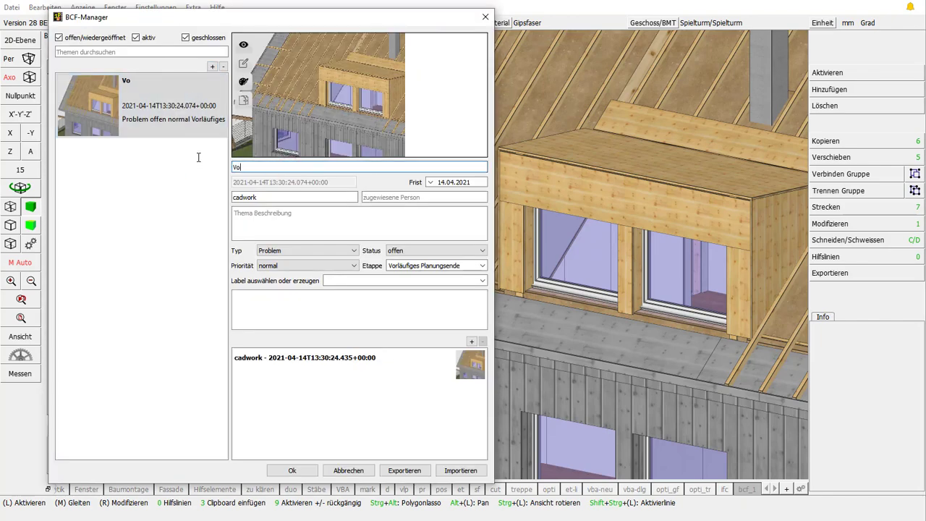
click(268, 224)
text(Lass uns mal noch über das Vordach sprechen!)
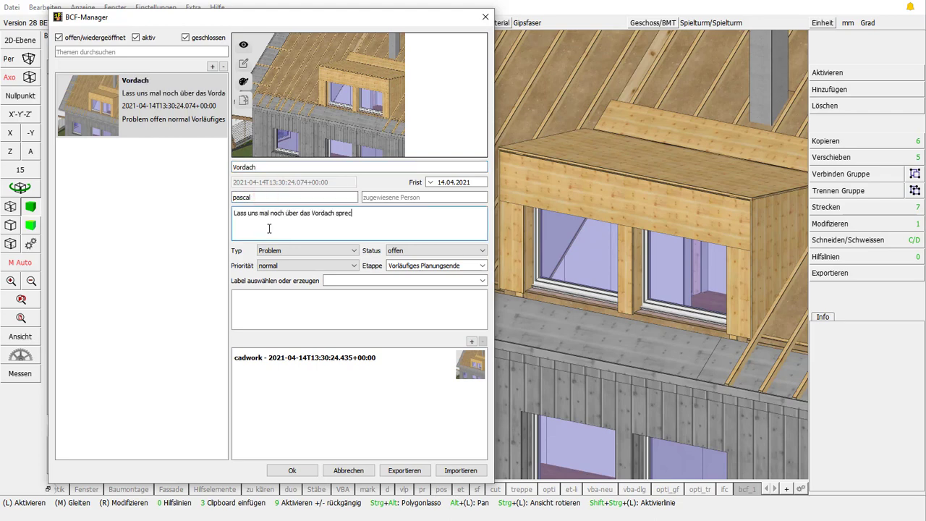
click(463, 280)
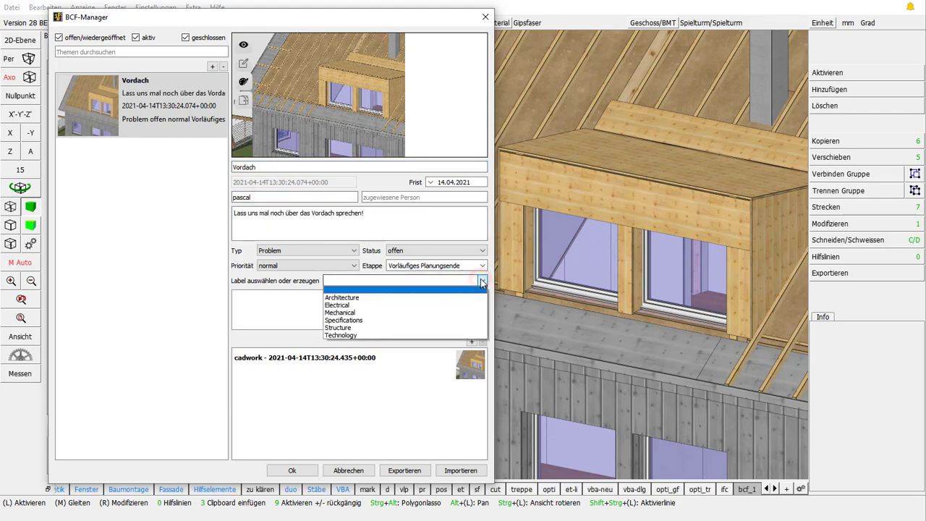
click(354, 327)
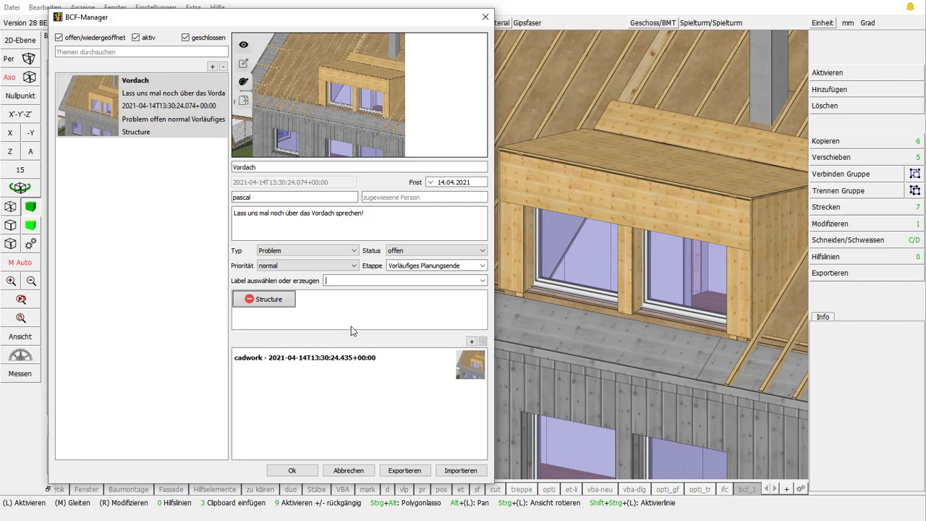
Open the comment of the Vordach topic and edit its screenshot in Paint.
click(361, 362)
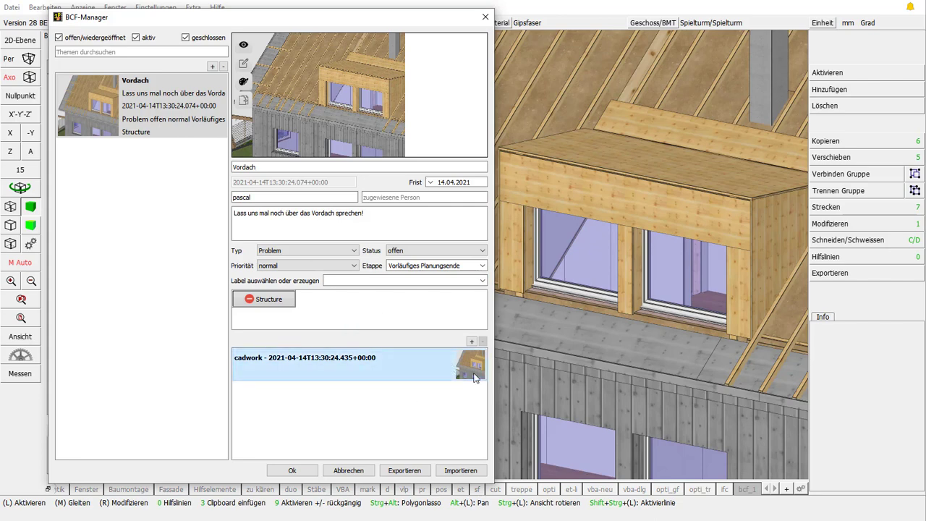
double_click(467, 370)
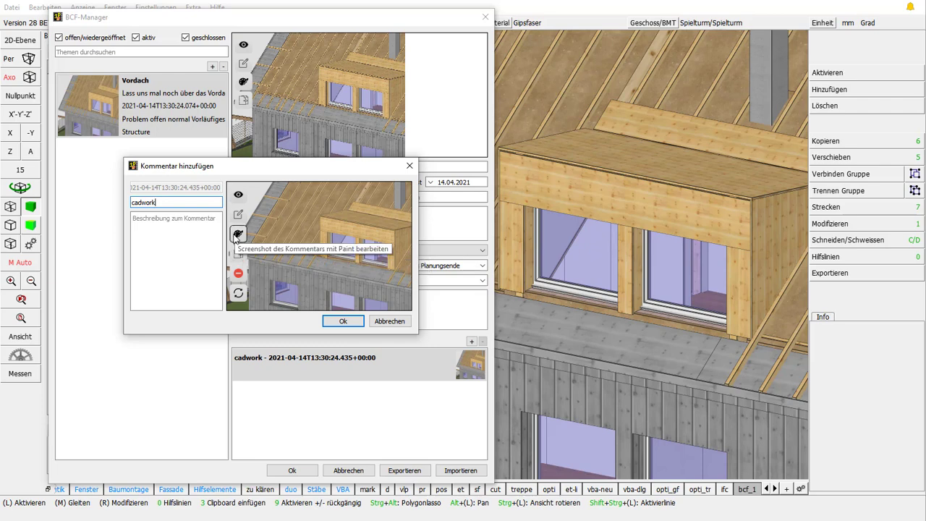
click(236, 235)
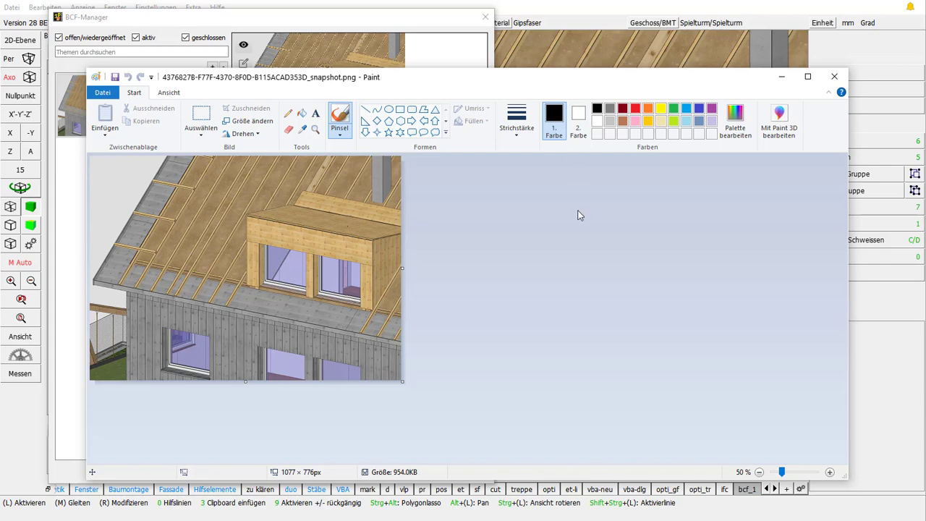
Circle the eaves below the dormer windows with a red pencil line, save the image and confirm the comment.
click(288, 114)
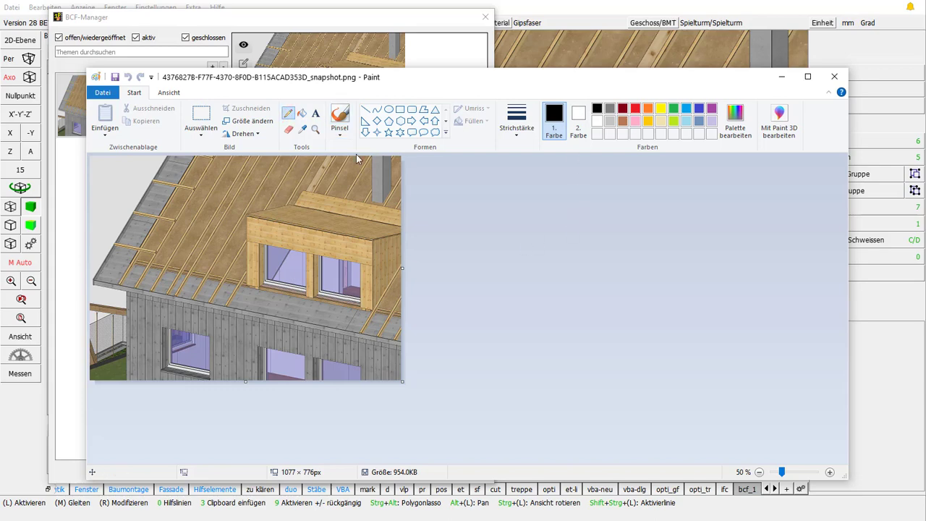
click(514, 132)
click(523, 220)
click(635, 109)
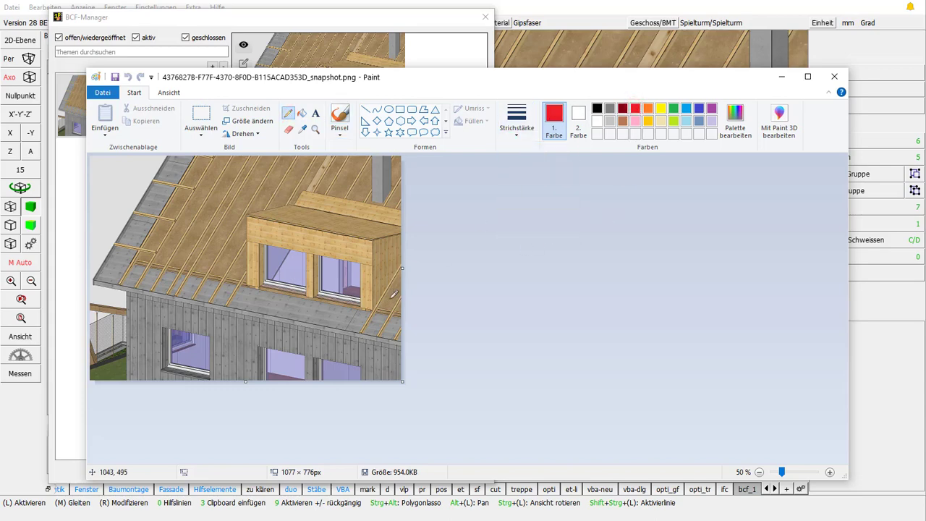
mouse_move(327, 290)
mouse_down()
mouse_move(271, 262)
mouse_move(247, 266)
mouse_move(220, 292)
mouse_move(252, 336)
mouse_move(328, 352)
mouse_move(368, 347)
mouse_move(378, 324)
mouse_move(368, 298)
mouse_move(313, 282)
mouse_up()
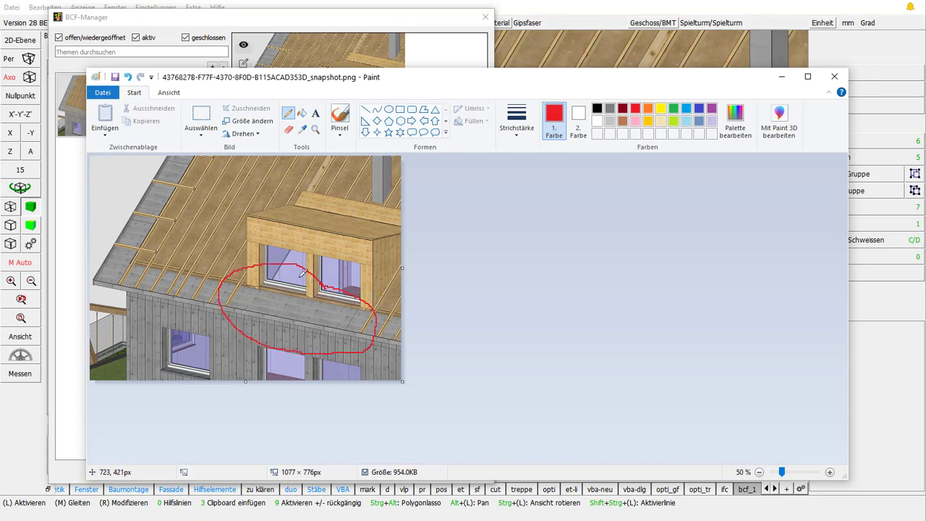
click(837, 77)
click(394, 294)
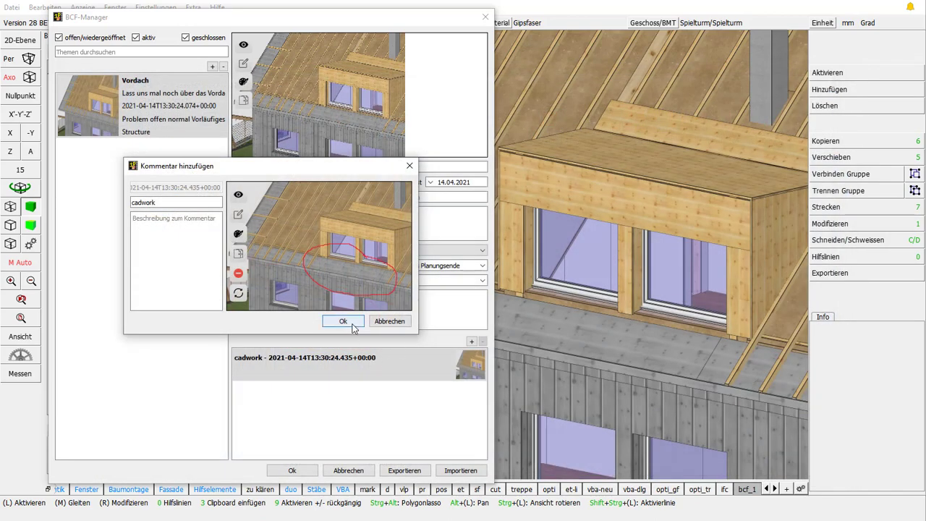
click(344, 321)
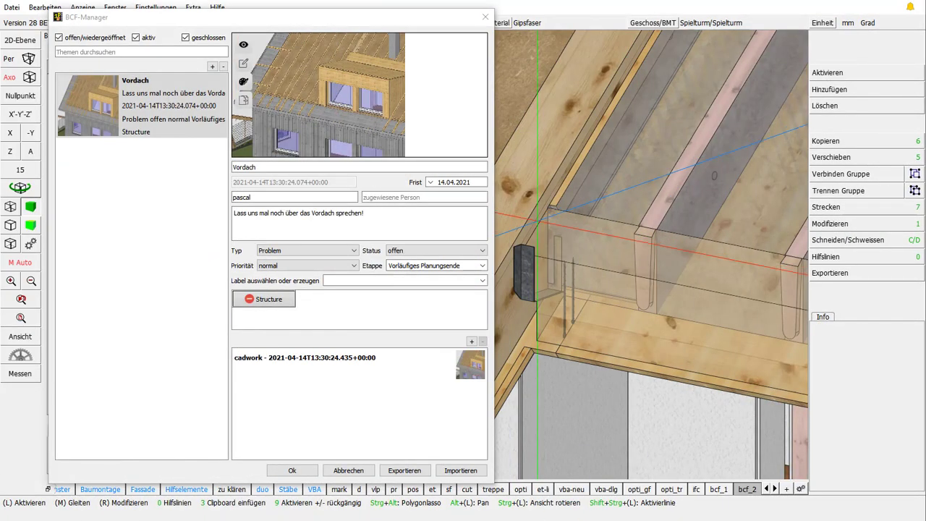
Add a topic titled "Pfettenanschluss" from the current view of the purlin connection.
click(141, 151)
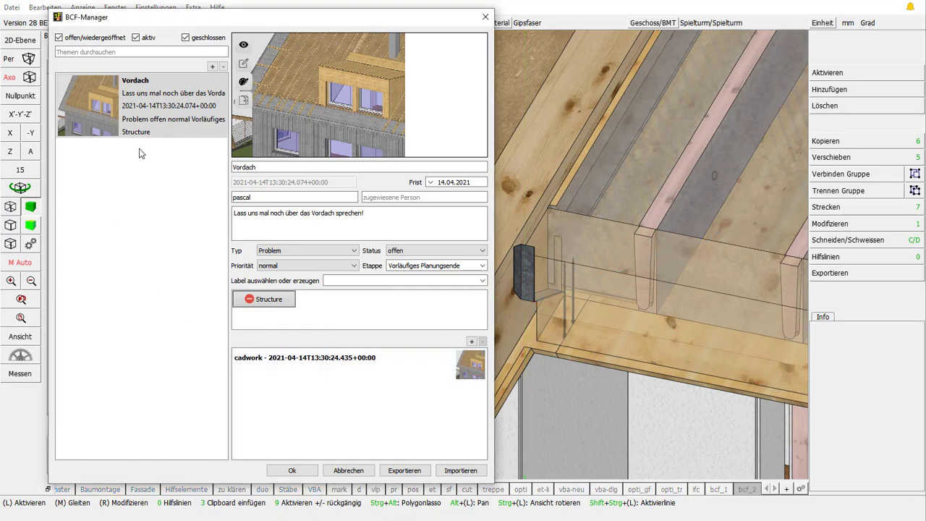
click(212, 66)
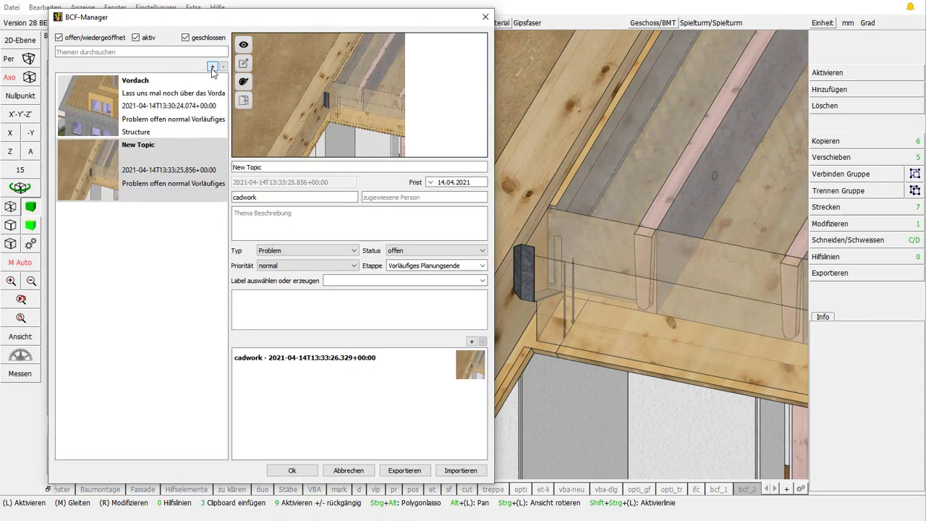
click(166, 206)
drag(275, 166, 230, 166)
key(BackSpace)
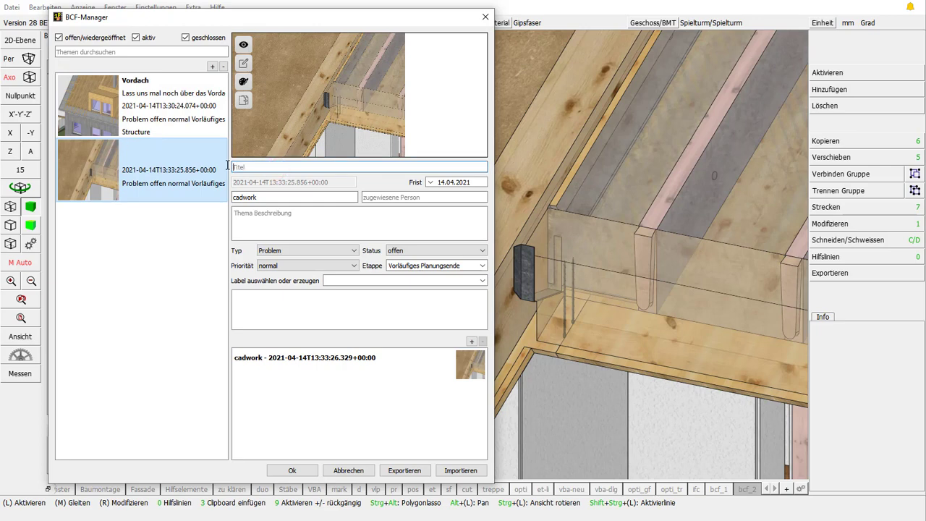
text(Pfettenanschluss)
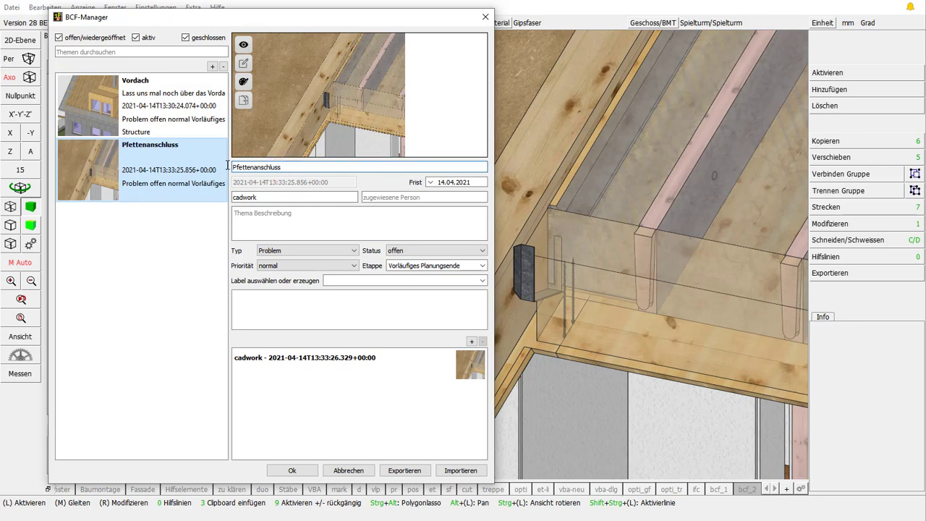
Give the Pfettenanschluss topic the author's name, the description "Bitte um Freigabe des Details" and the label Structure.
key(Tab)
text(pascal)
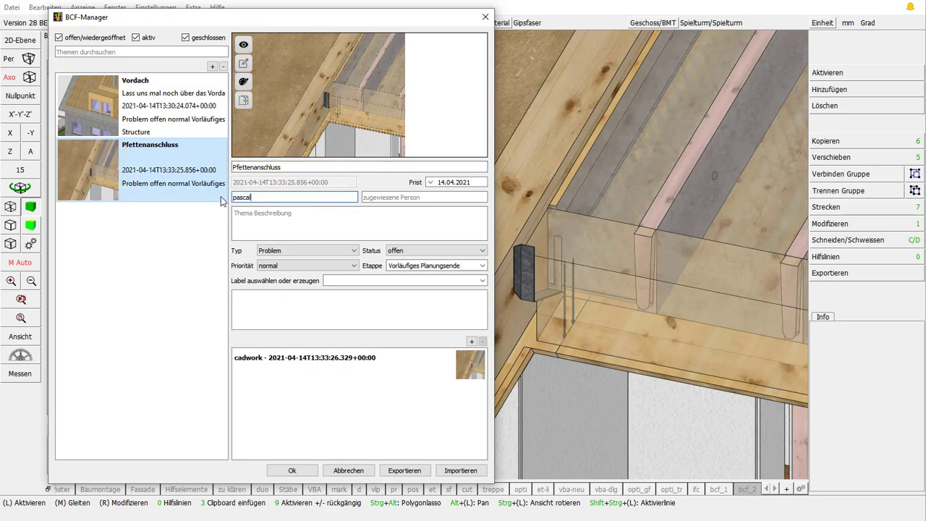
click(261, 223)
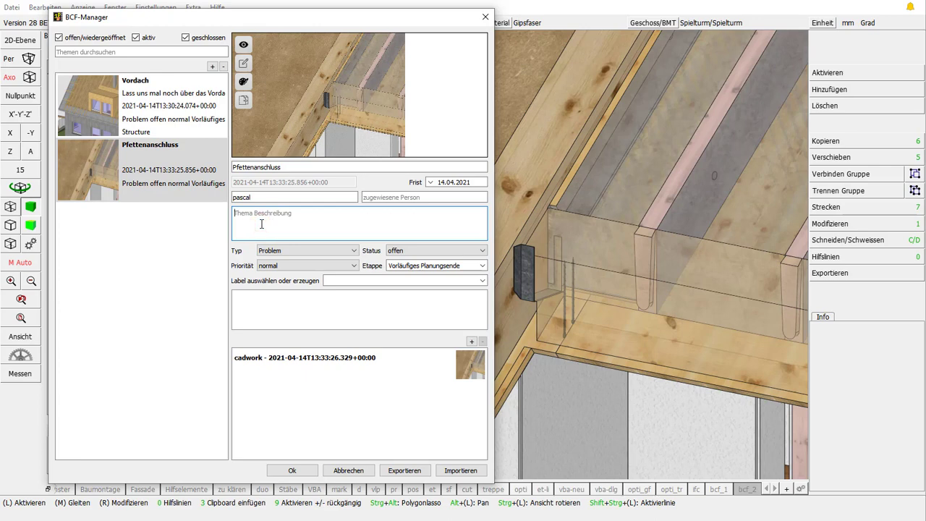
text(Bitte um Freigabe des Details)
click(478, 280)
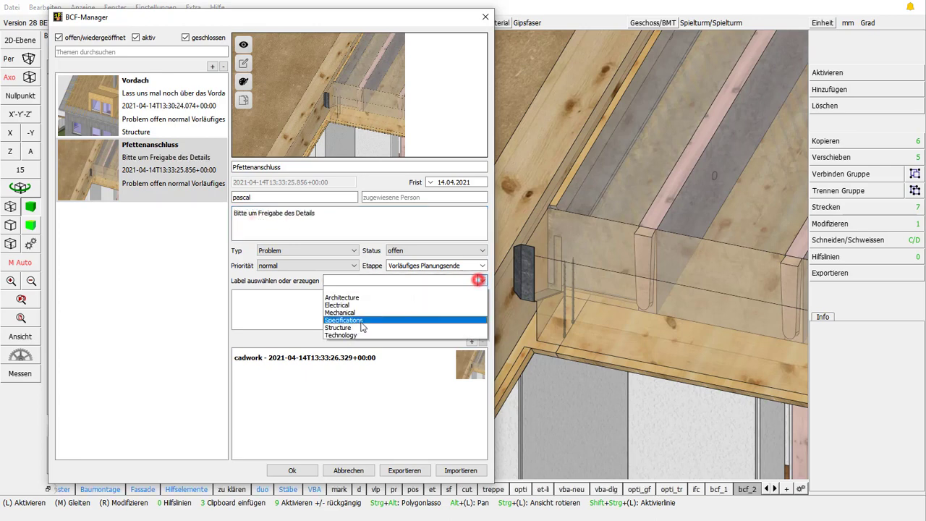
click(354, 327)
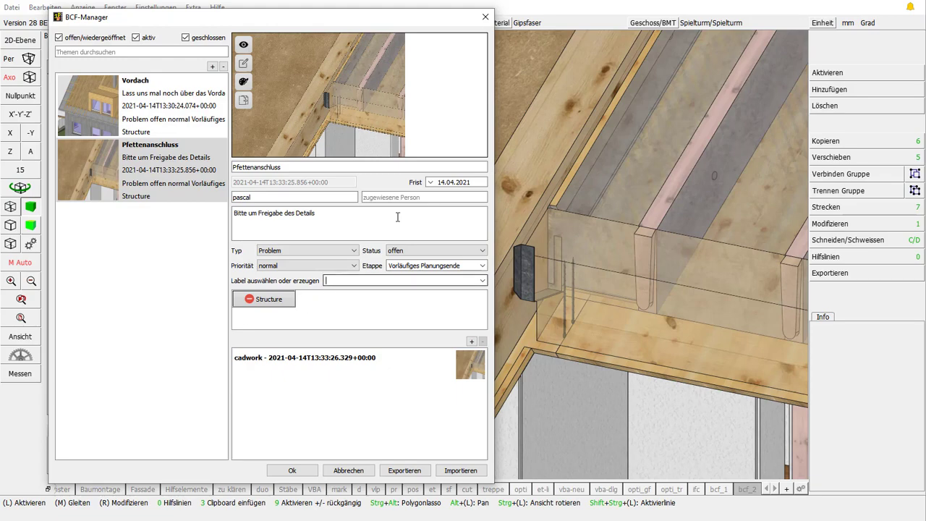
Edit the Pfettenanschluss topic's snapshot in Paint, circle the purlin connection in red and save the image.
click(243, 82)
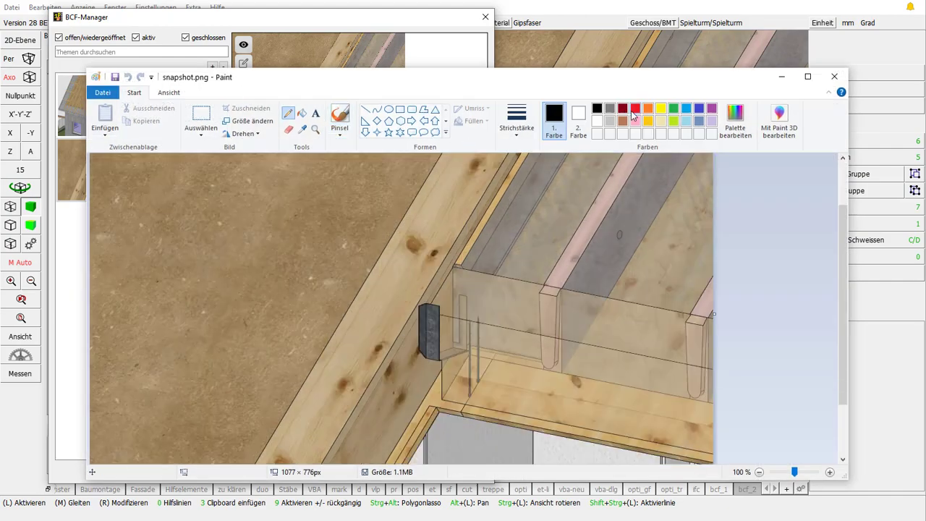
click(634, 109)
mouse_move(526, 224)
mouse_down()
mouse_move(352, 293)
mouse_move(587, 355)
mouse_move(525, 229)
mouse_up()
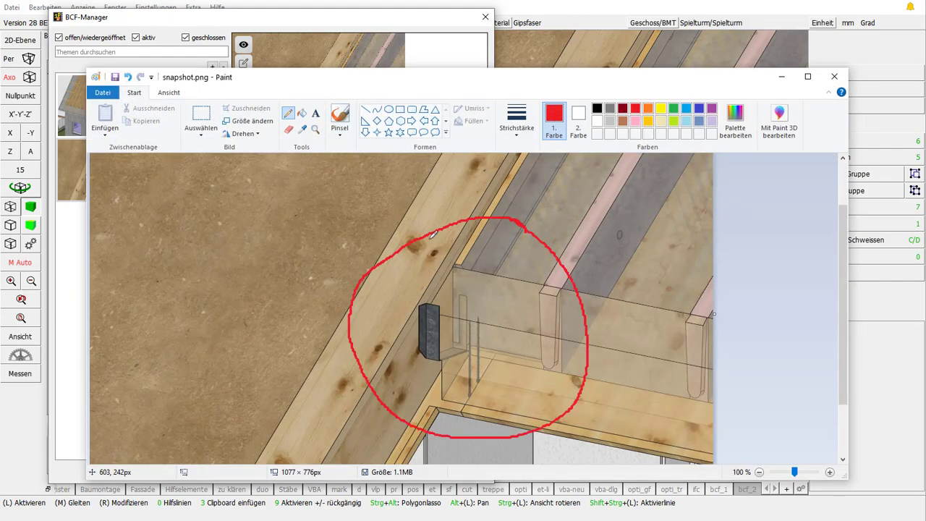
click(834, 76)
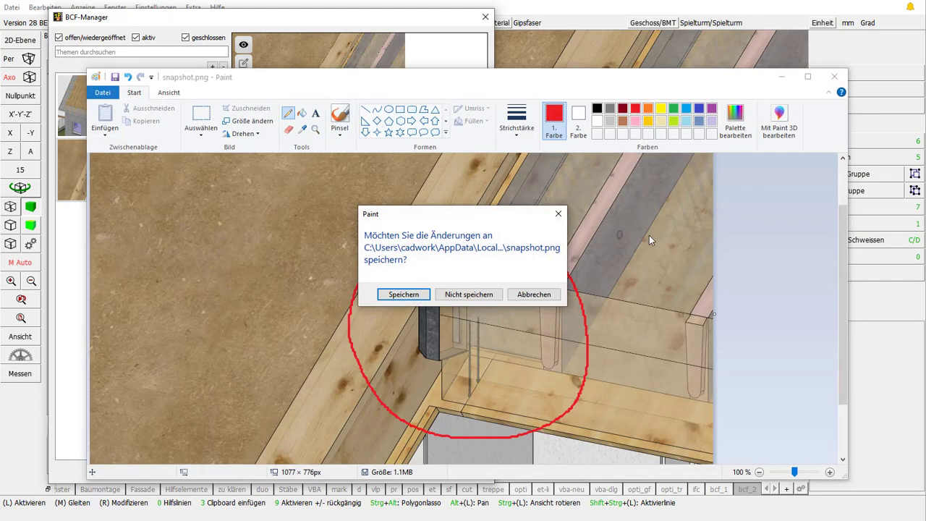
click(416, 296)
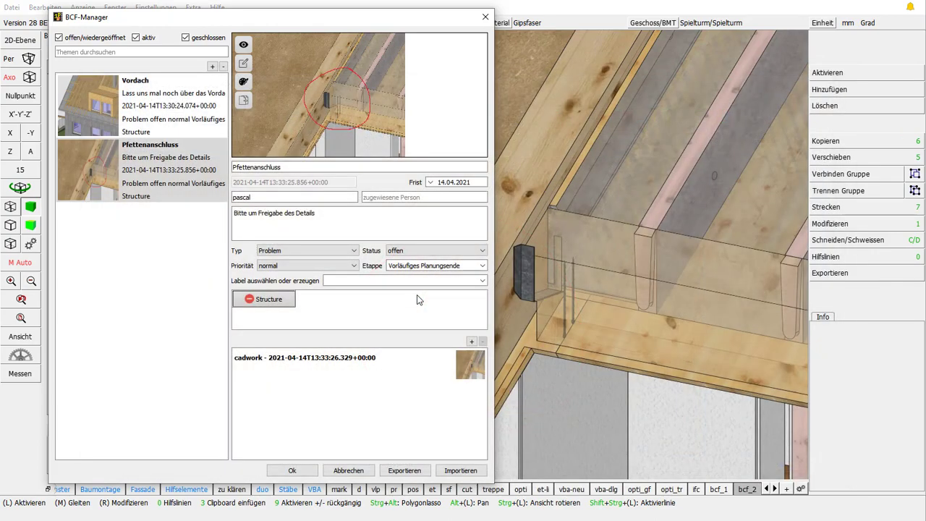